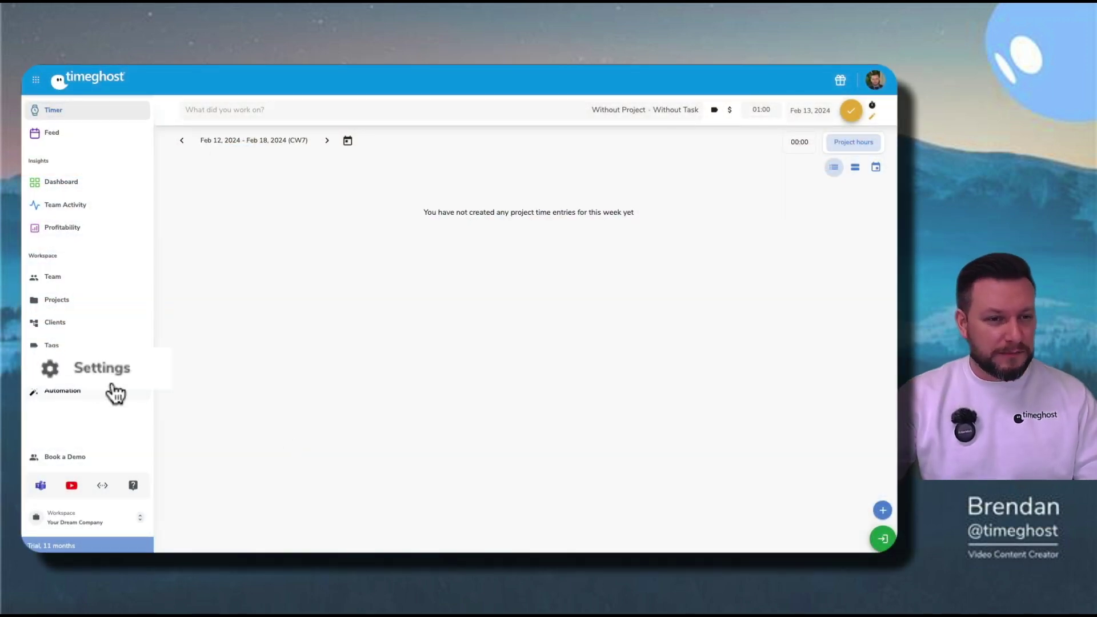
Step: Set the workspace Checkin/Checkout feature to Yes in Settings
{"action": "left_click", "coordinate": [57, 368]}
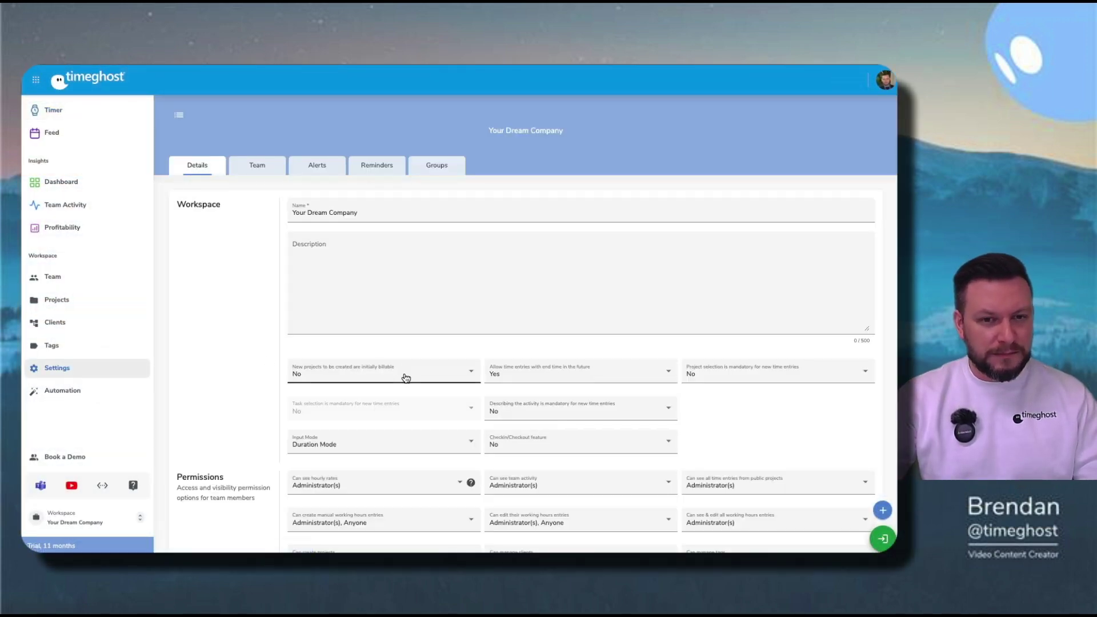
{"action": "left_click", "coordinate": [548, 444]}
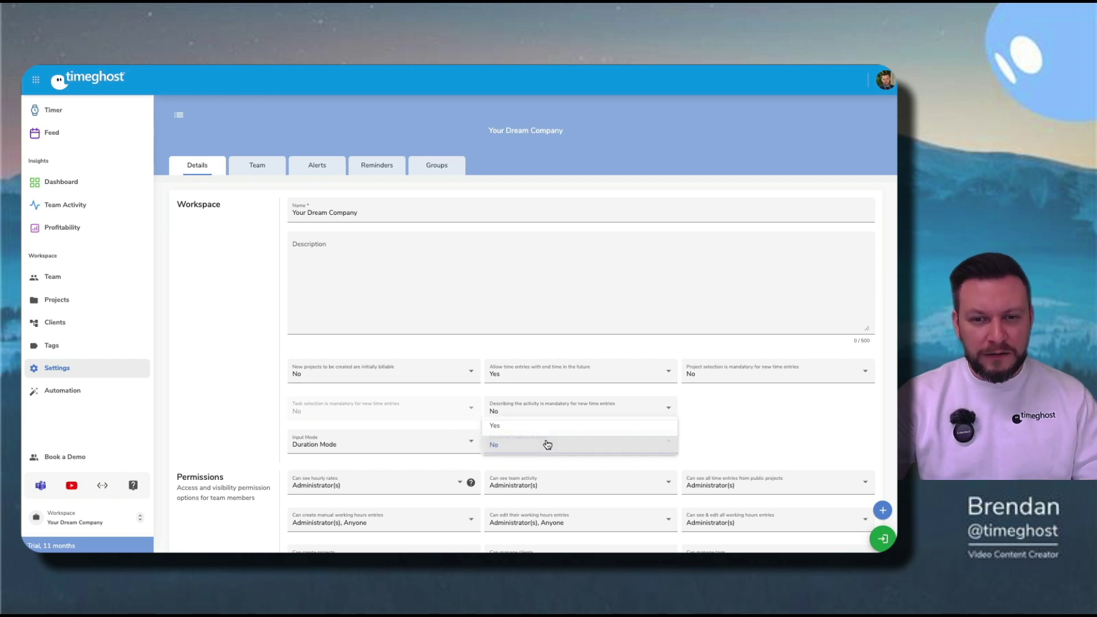
{"action": "left_click", "coordinate": [546, 421]}
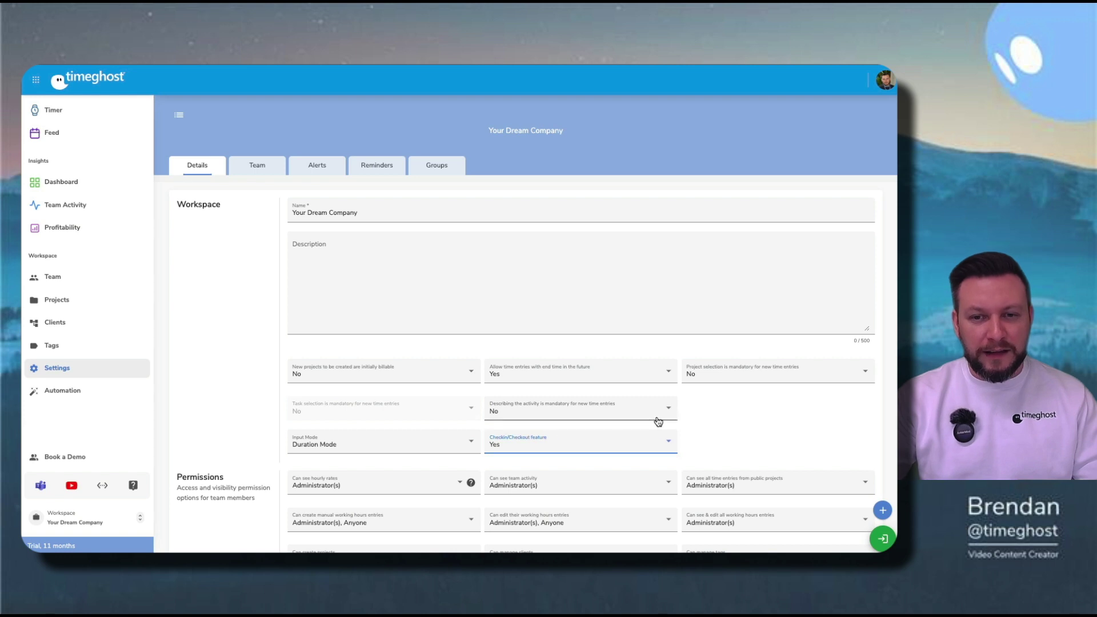
{"action": "scroll", "coordinate": [696, 421], "scroll_direction": "down", "scroll_amount": 6}
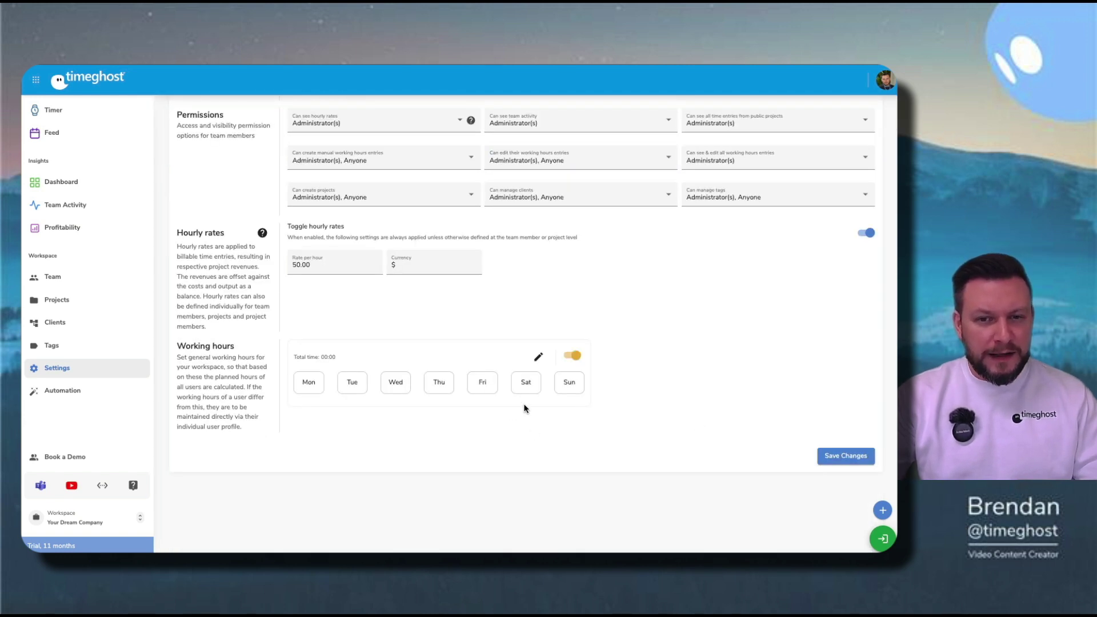
Step: Enable workspace working hours for Monday through Saturday
{"action": "left_click", "coordinate": [540, 357]}
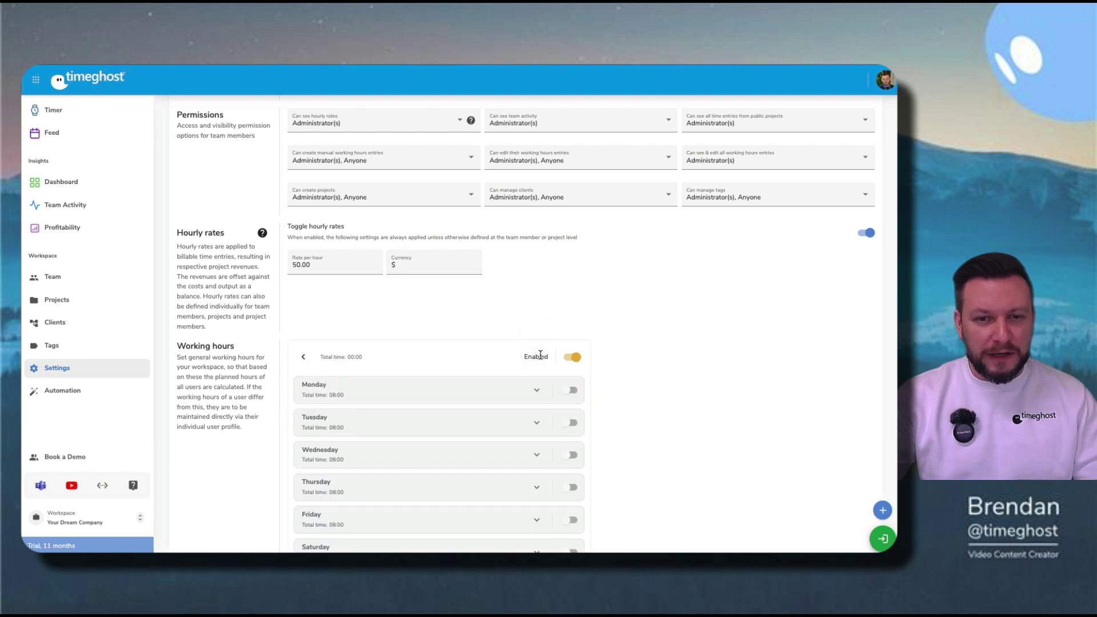
{"action": "scroll", "coordinate": [631, 386], "scroll_direction": "down", "scroll_amount": 3}
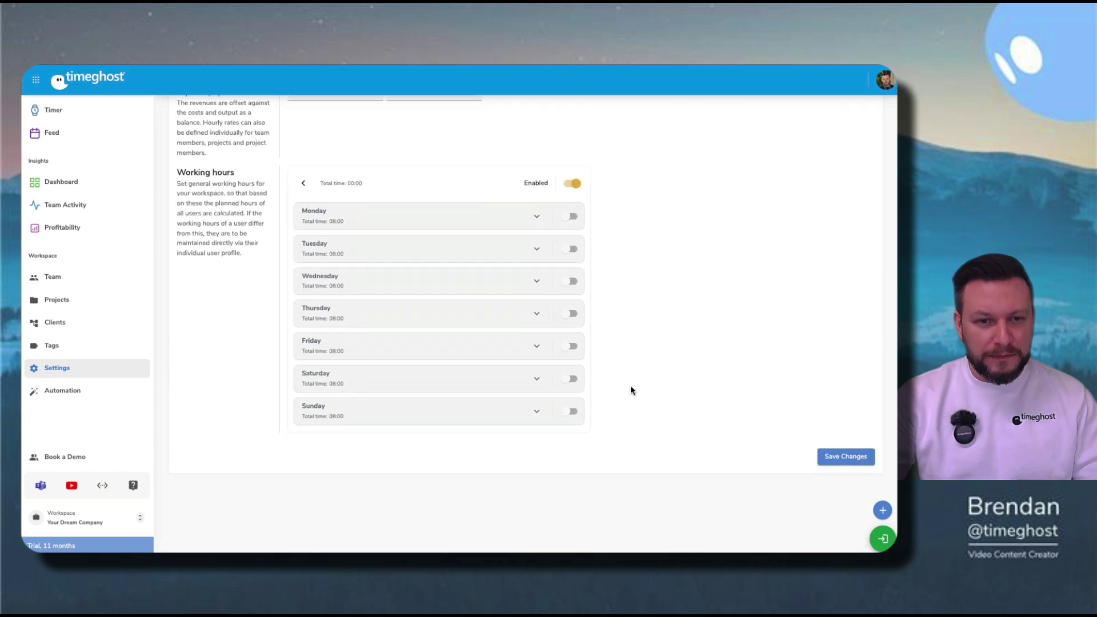
{"action": "left_click", "coordinate": [570, 215]}
{"action": "left_click", "coordinate": [570, 310]}
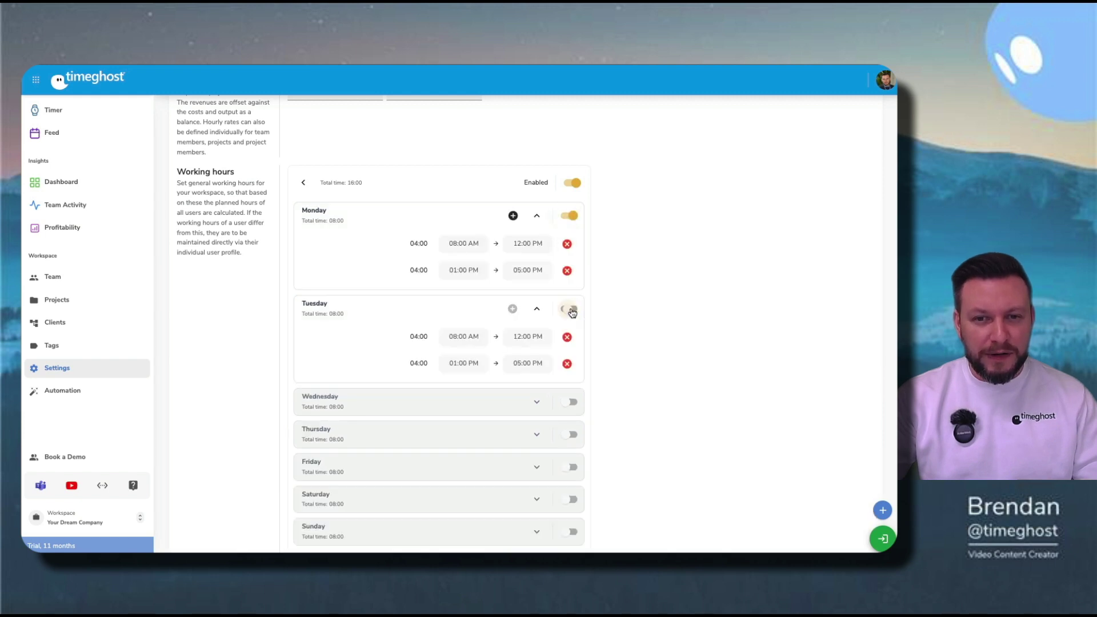
{"action": "left_click", "coordinate": [570, 402]}
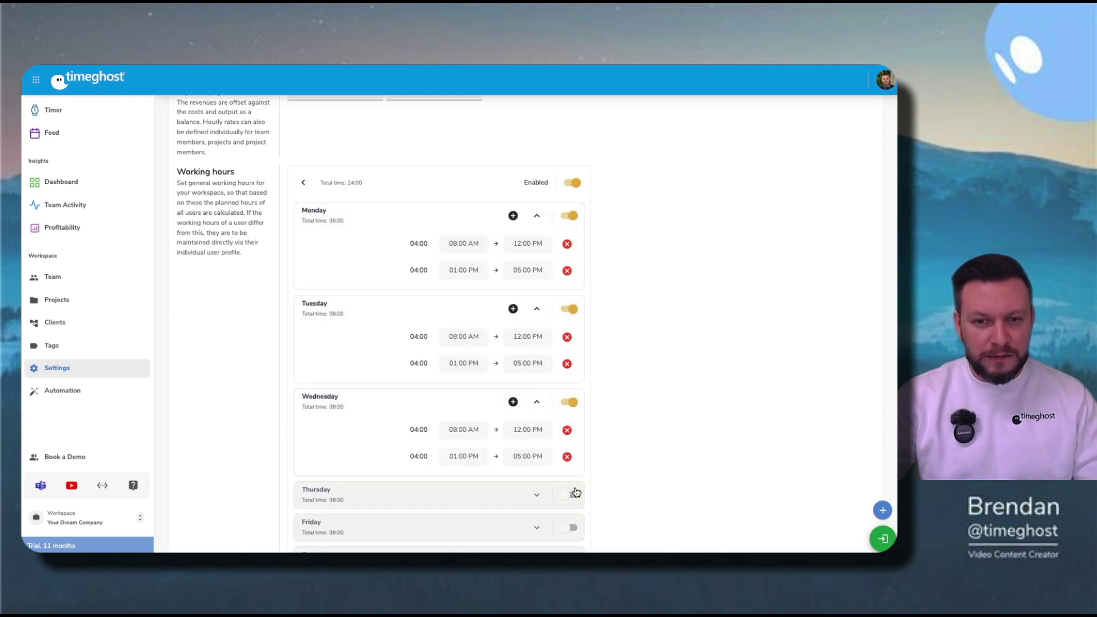
{"action": "left_click", "coordinate": [570, 493]}
{"action": "scroll", "coordinate": [590, 476], "scroll_direction": "down", "scroll_amount": 4}
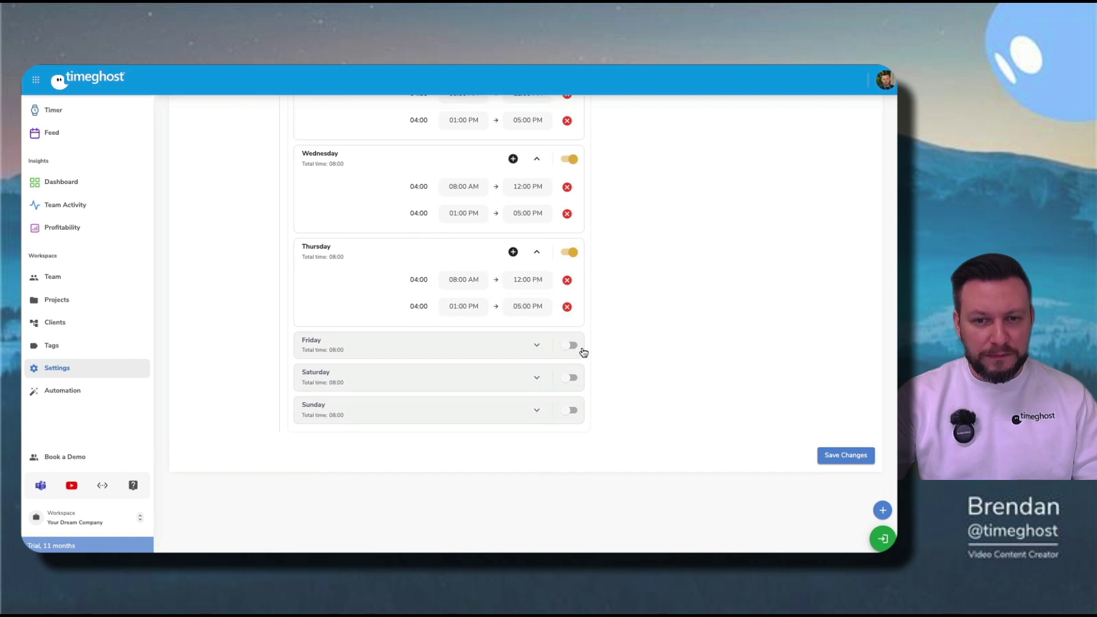
{"action": "left_click", "coordinate": [569, 344]}
{"action": "left_click", "coordinate": [569, 438]}
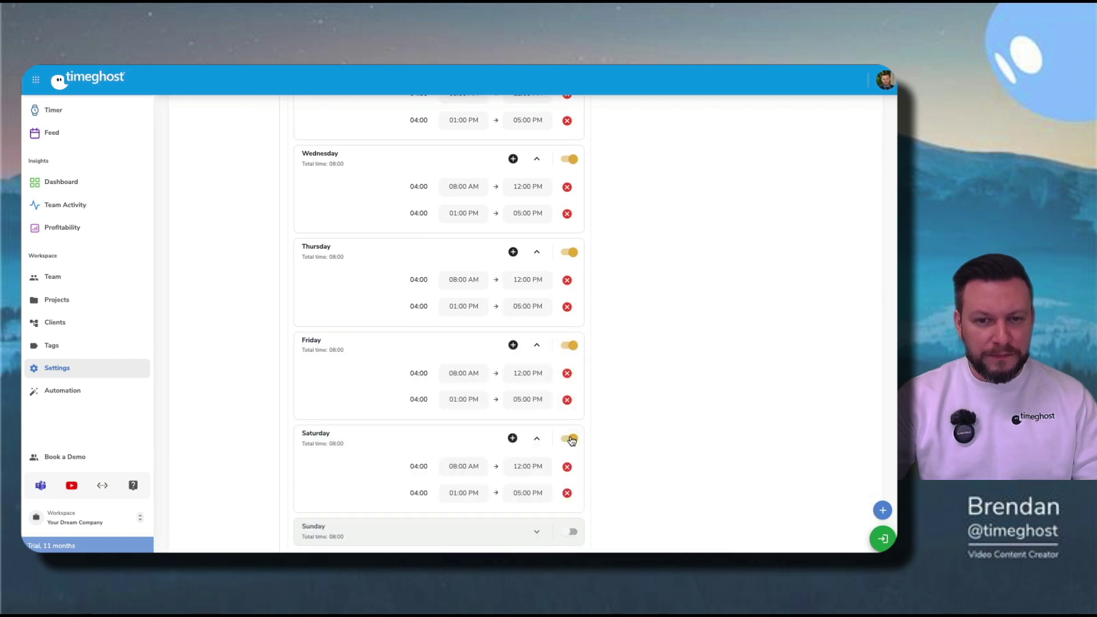
{"action": "scroll", "coordinate": [495, 329], "scroll_direction": "up", "scroll_amount": 10}
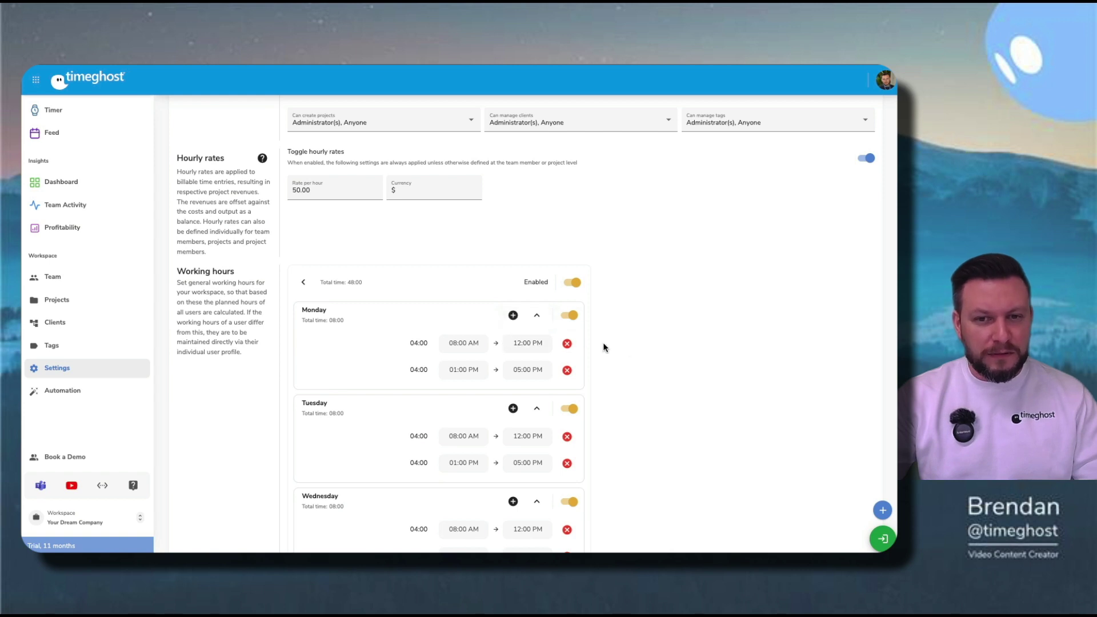
Step: Change Monday's first start time to 09:00 AM and save the working hours
{"action": "scroll", "coordinate": [623, 352], "scroll_direction": "down", "scroll_amount": 3}
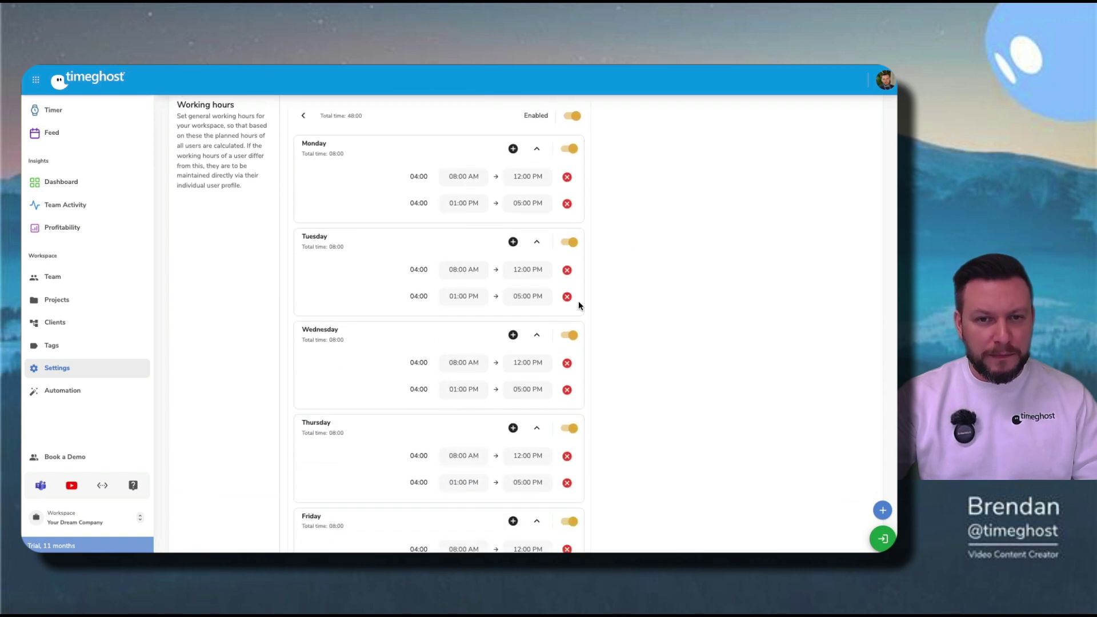
{"action": "left_click", "coordinate": [457, 176]}
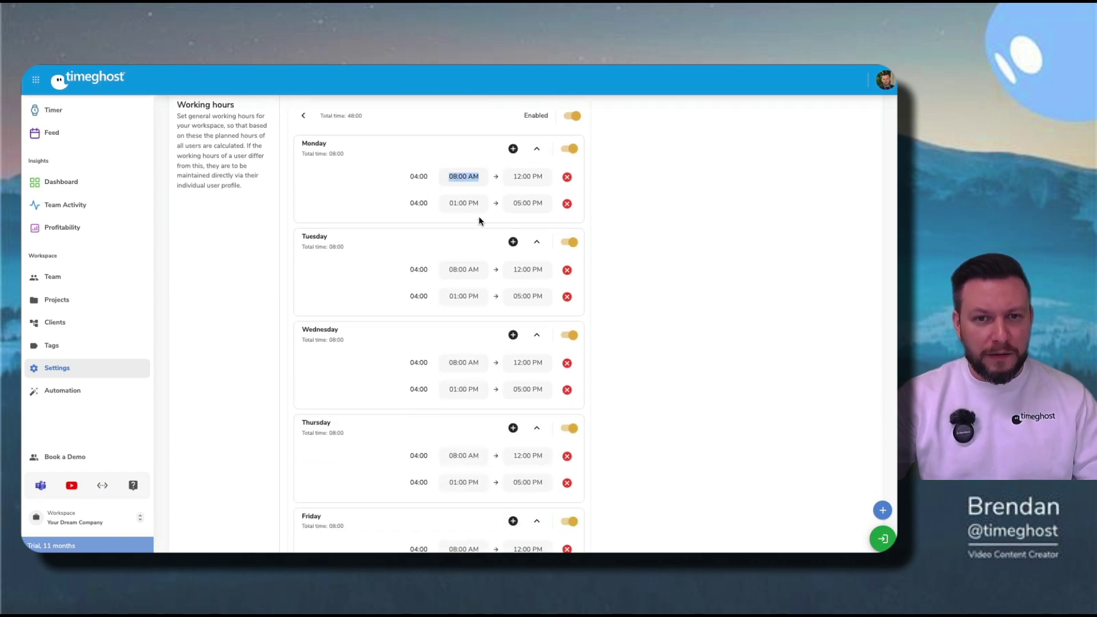
{"action": "type", "text": "9am"}
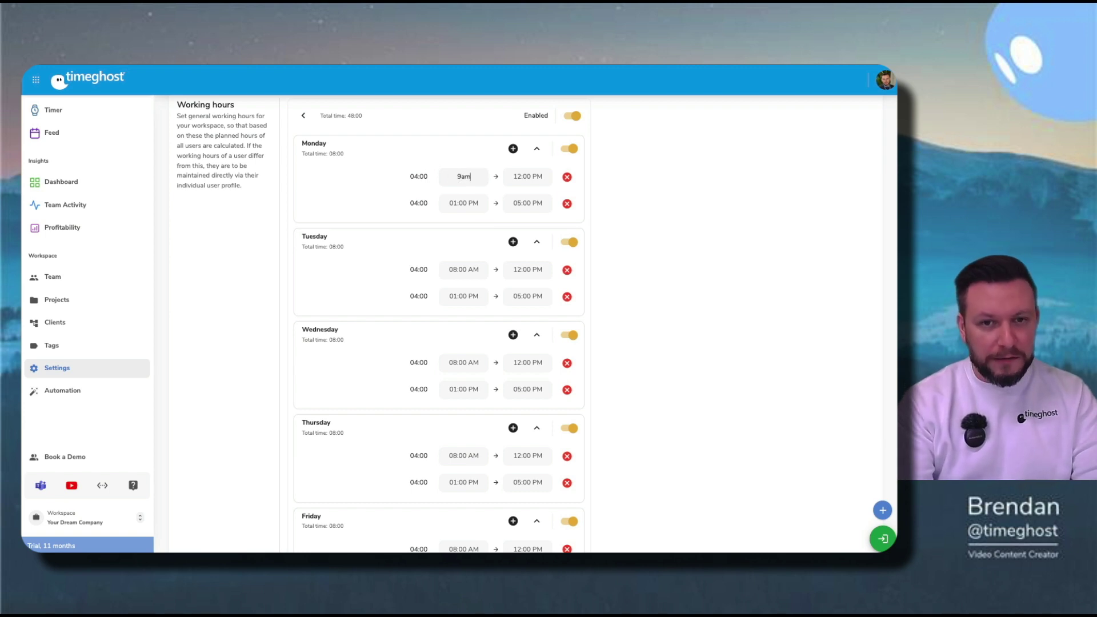
{"action": "left_click", "coordinate": [663, 306]}
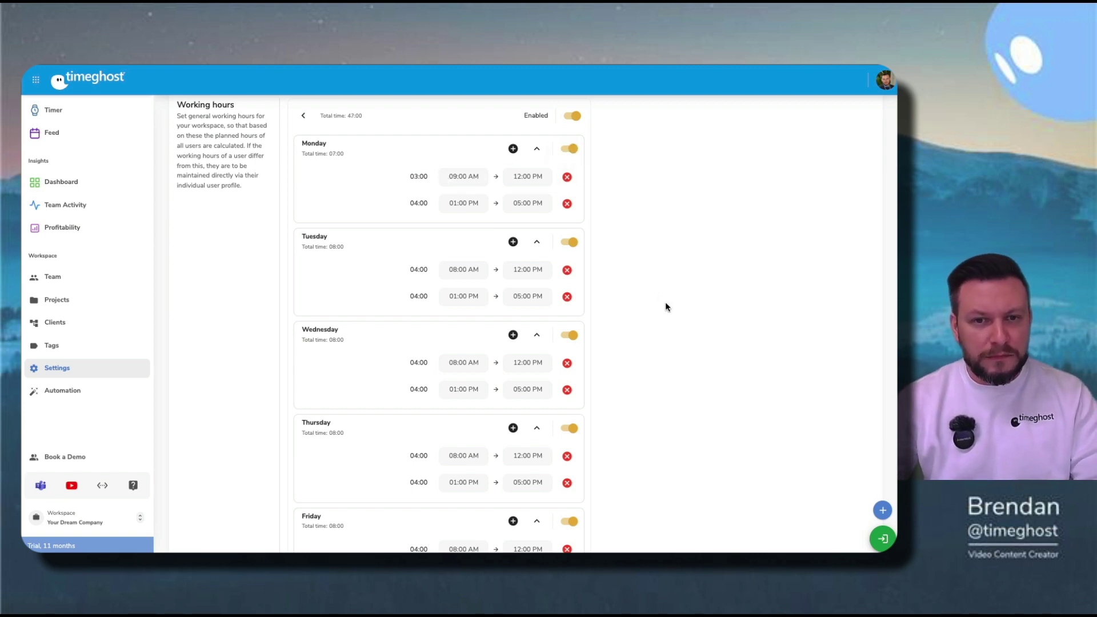
{"action": "scroll", "coordinate": [664, 306], "scroll_direction": "down", "scroll_amount": 5}
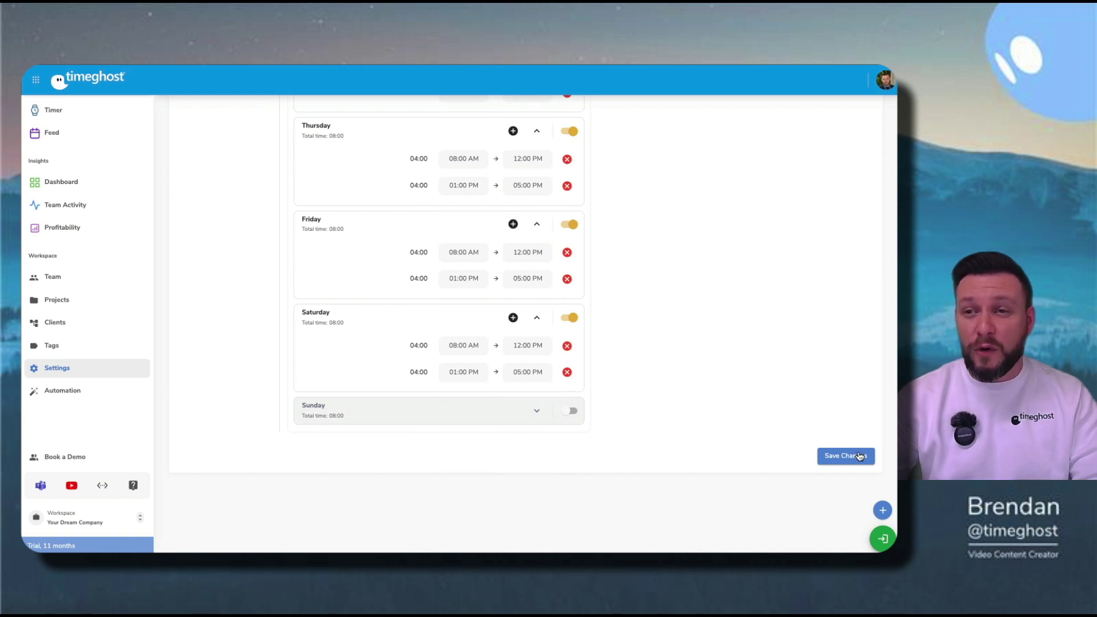
{"action": "left_click", "coordinate": [858, 455]}
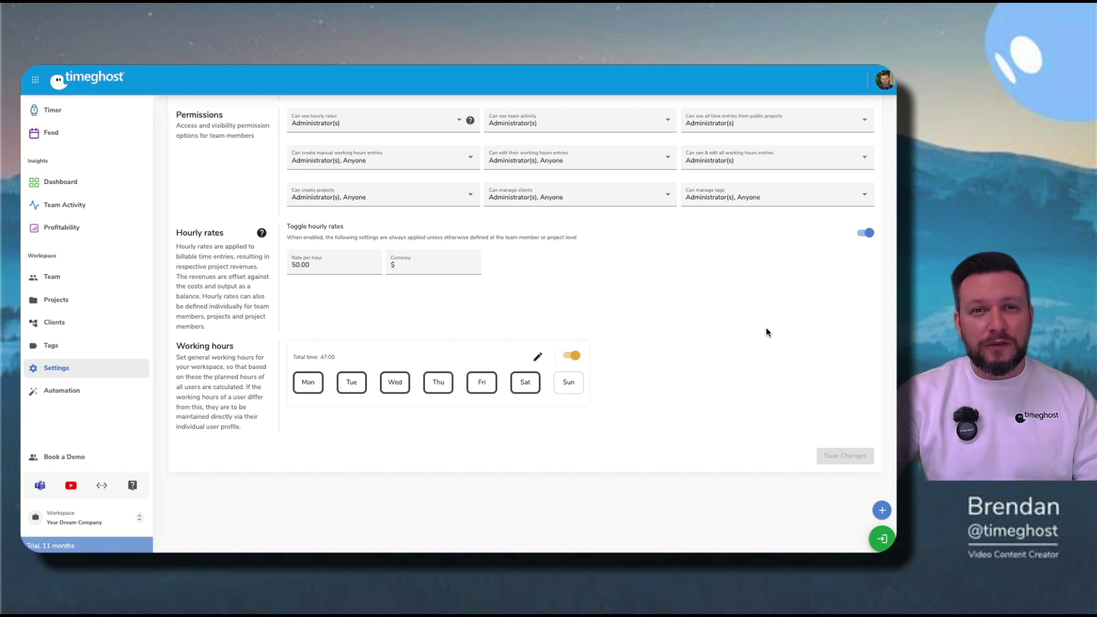
Step: Open the first team member's user settings on their Working hours tab
{"action": "left_click", "coordinate": [106, 277]}
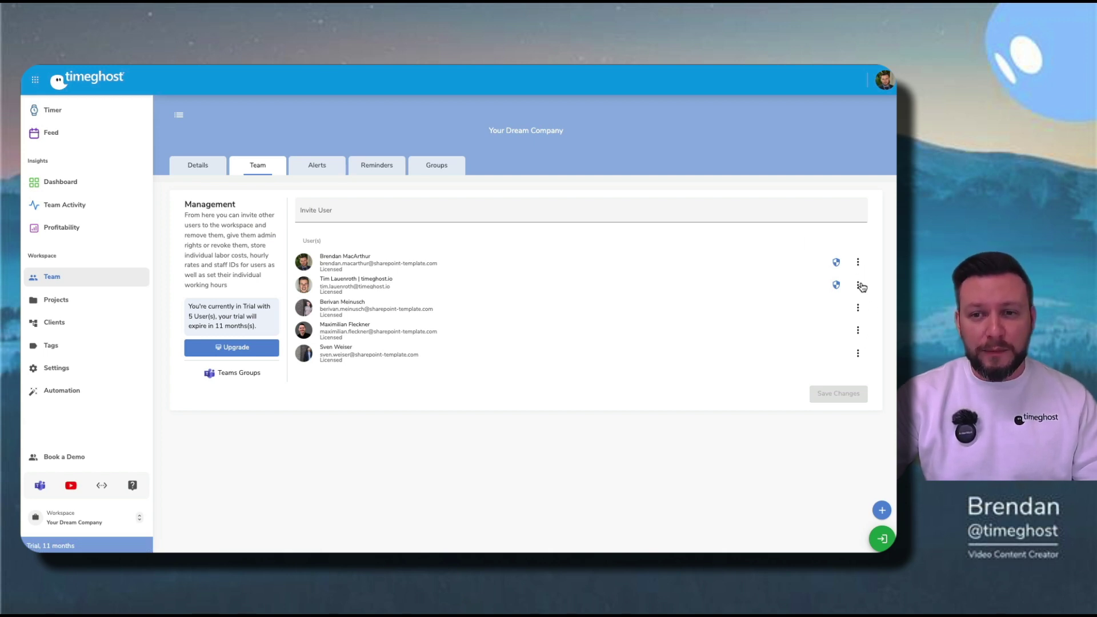
{"action": "left_click", "coordinate": [859, 262]}
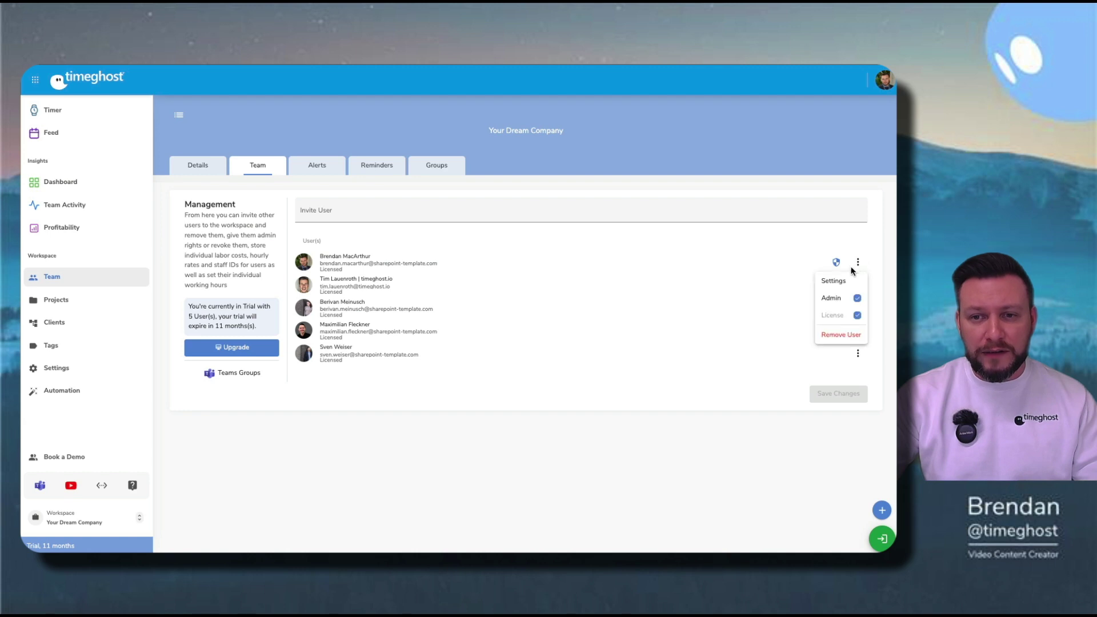
{"action": "left_click", "coordinate": [843, 283]}
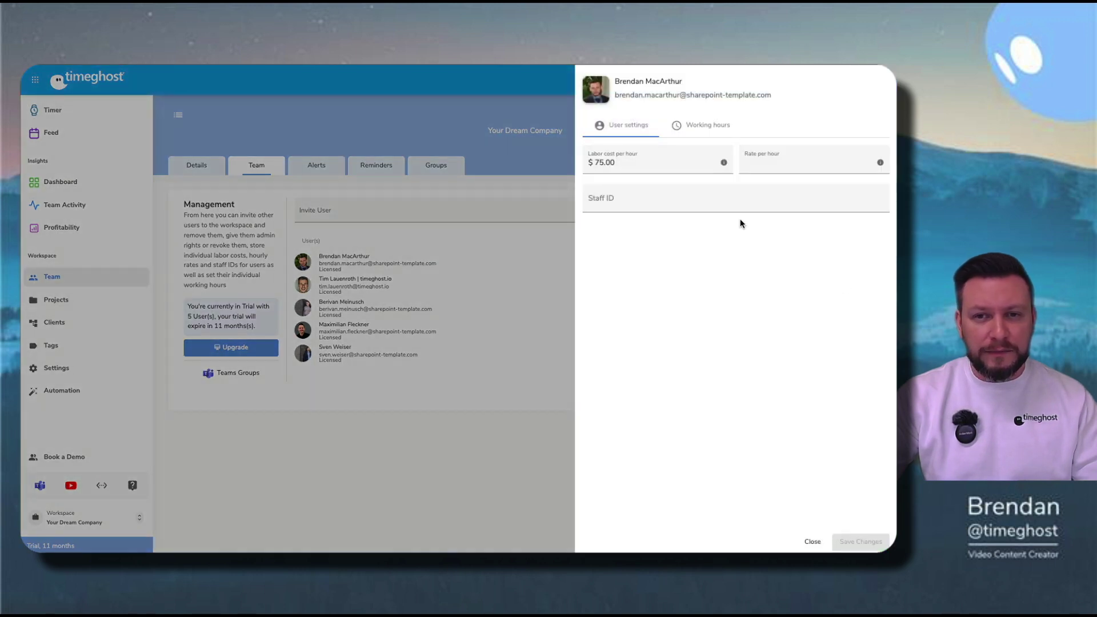
{"action": "left_click", "coordinate": [707, 127]}
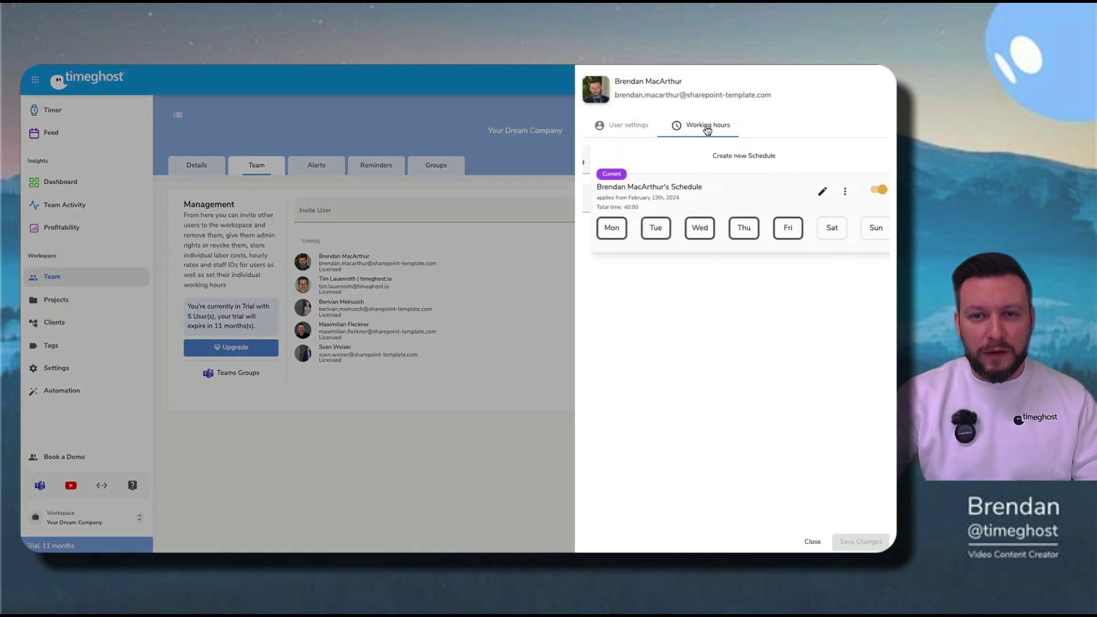
Step: Change the member's Monday and Tuesday first start times to 10:00 AM and save
{"action": "left_click", "coordinate": [816, 193]}
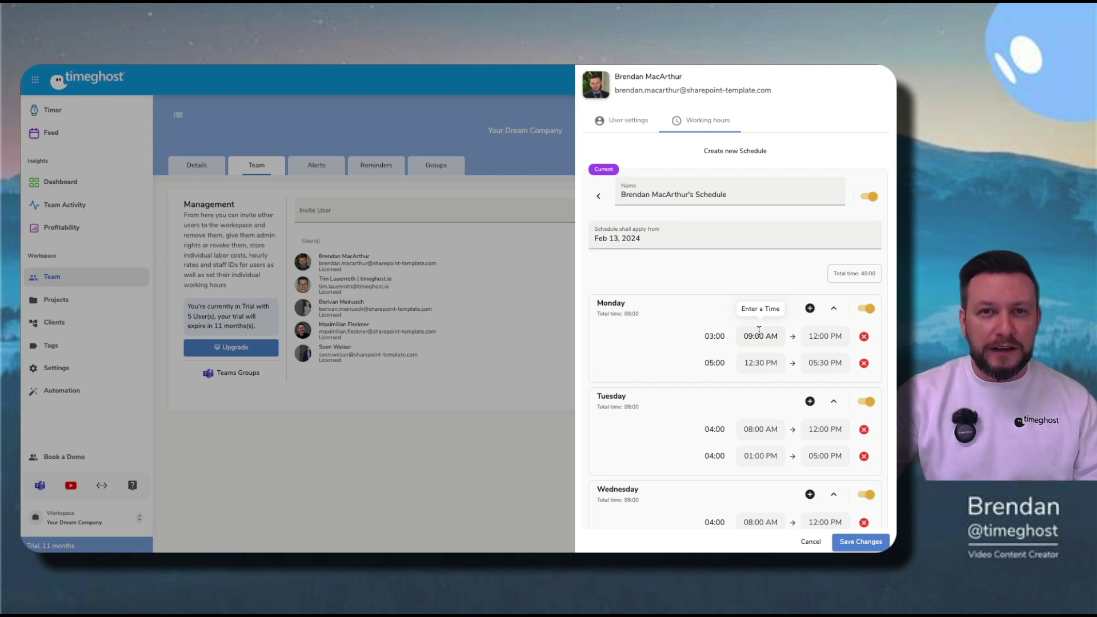
{"action": "left_click", "coordinate": [758, 336]}
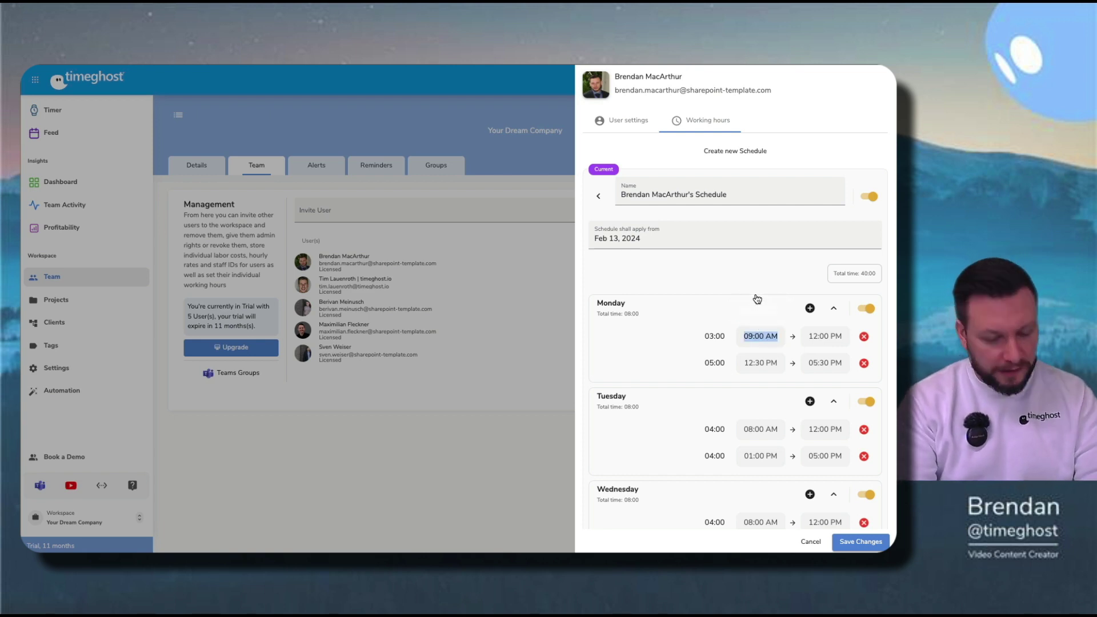
{"action": "type", "text": "10am"}
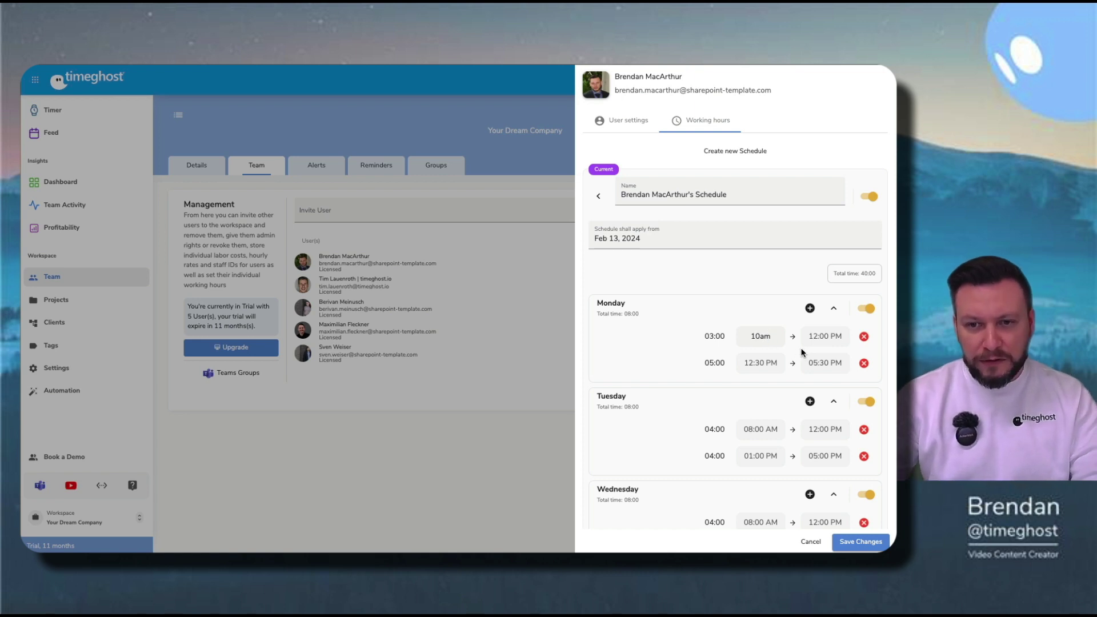
{"action": "left_click", "coordinate": [761, 430]}
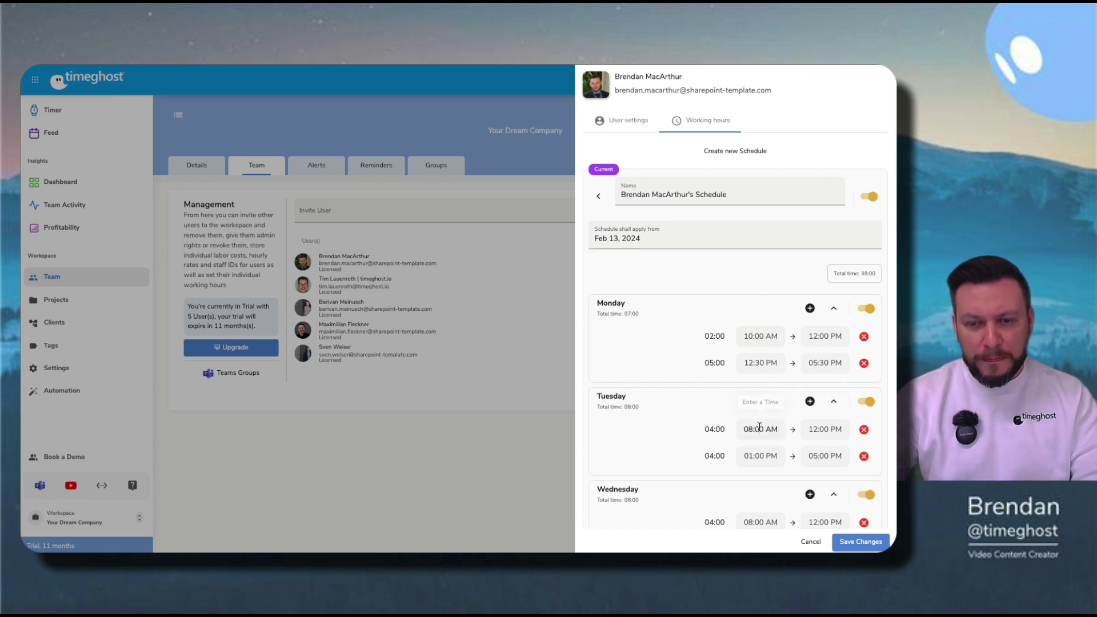
{"action": "type", "text": "10"}
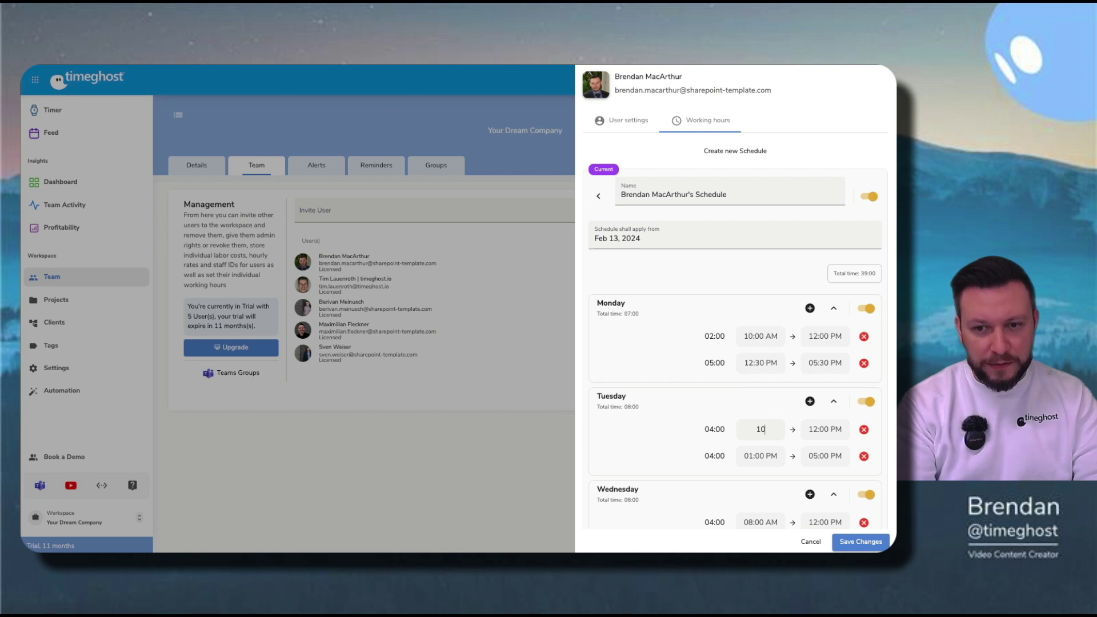
{"action": "type", "text": "am"}
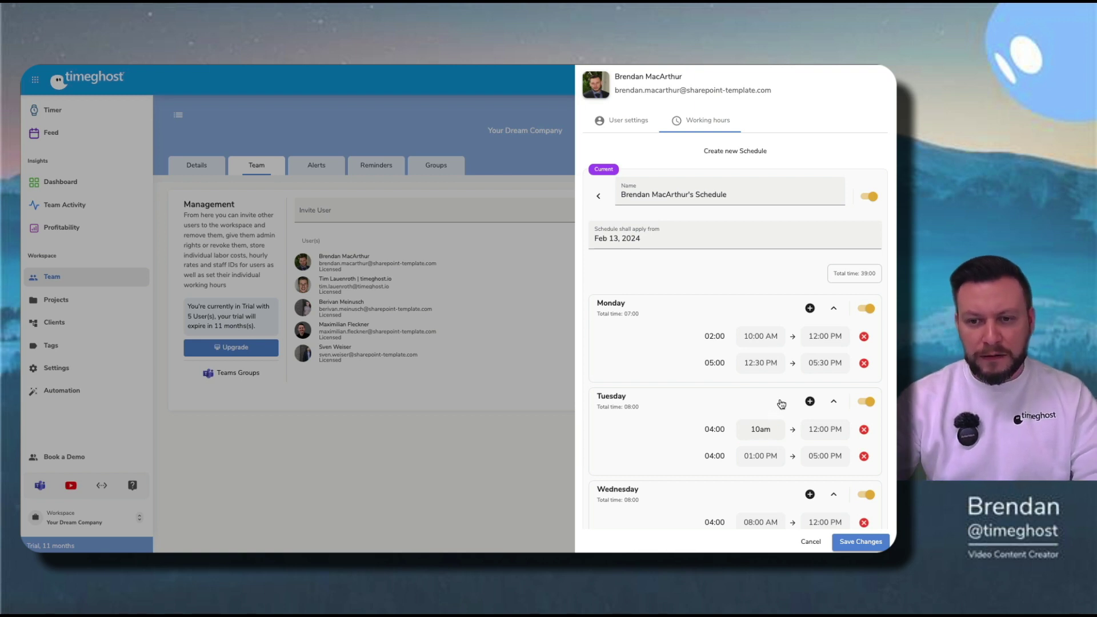
{"action": "left_click", "coordinate": [873, 538]}
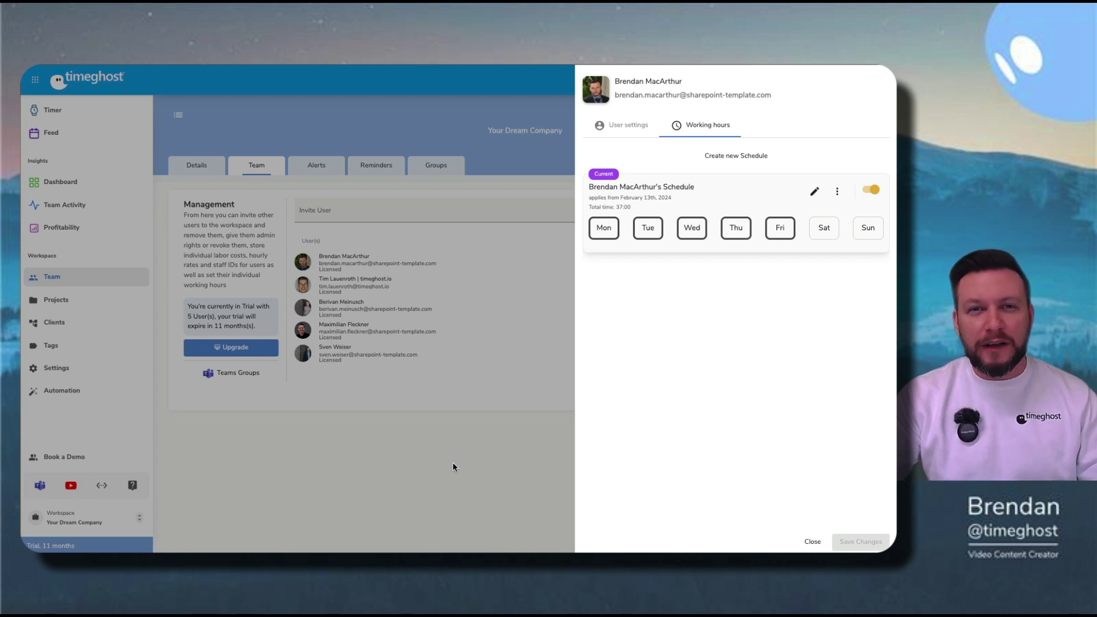
{"action": "left_click", "coordinate": [106, 115]}
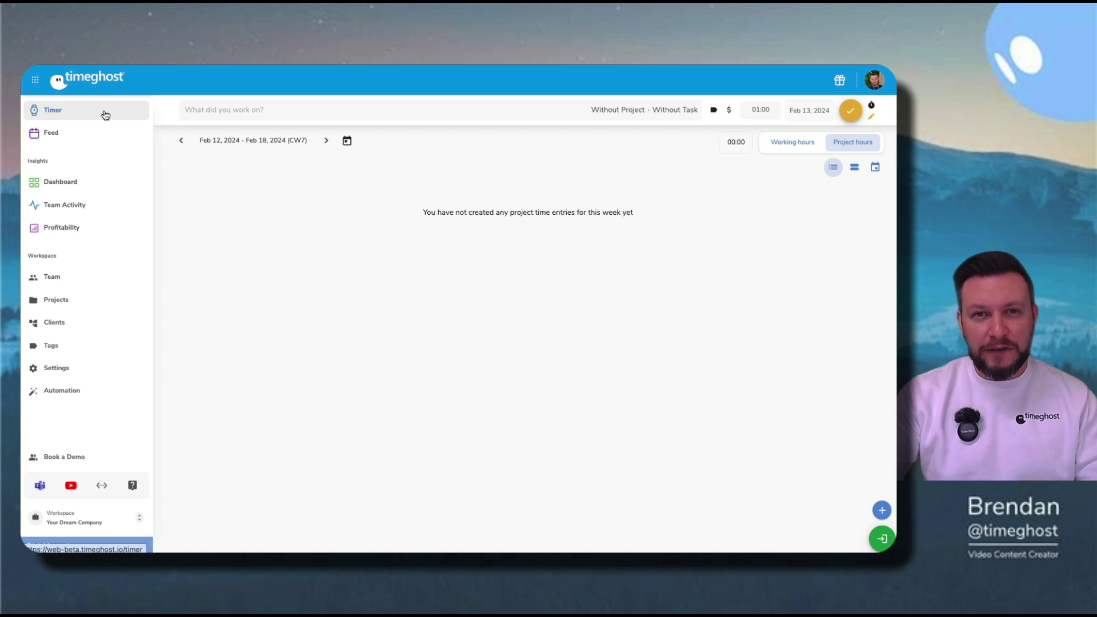
Step: Switch the Timer to the Working hours view showing Monday Feb 12's blocks and break
{"action": "left_click", "coordinate": [787, 148]}
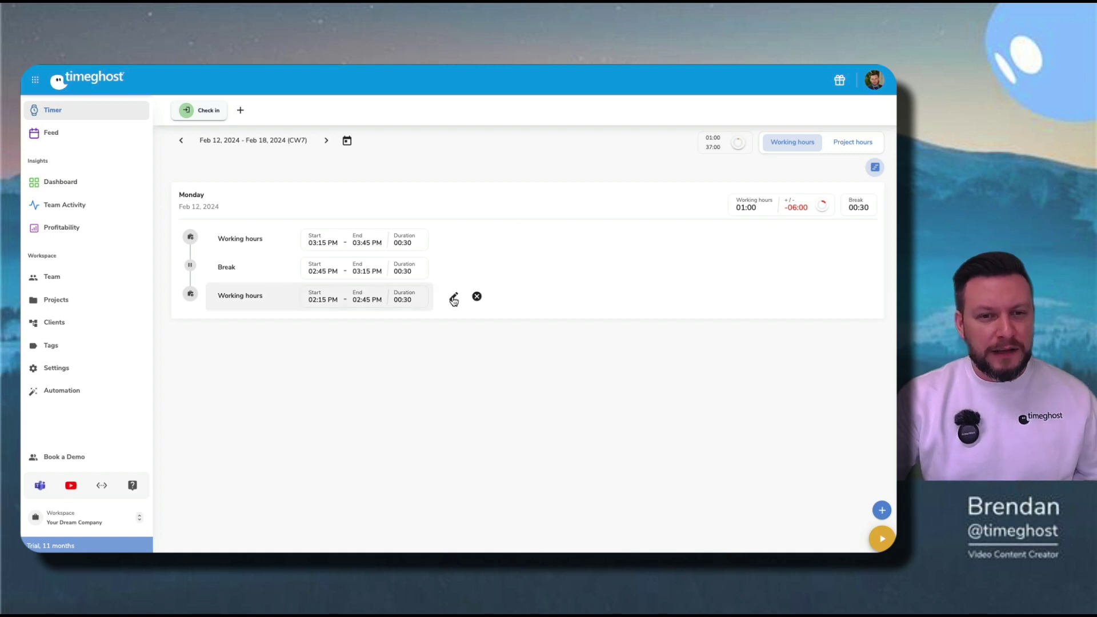
{"action": "mouse_move", "coordinate": [326, 279]}
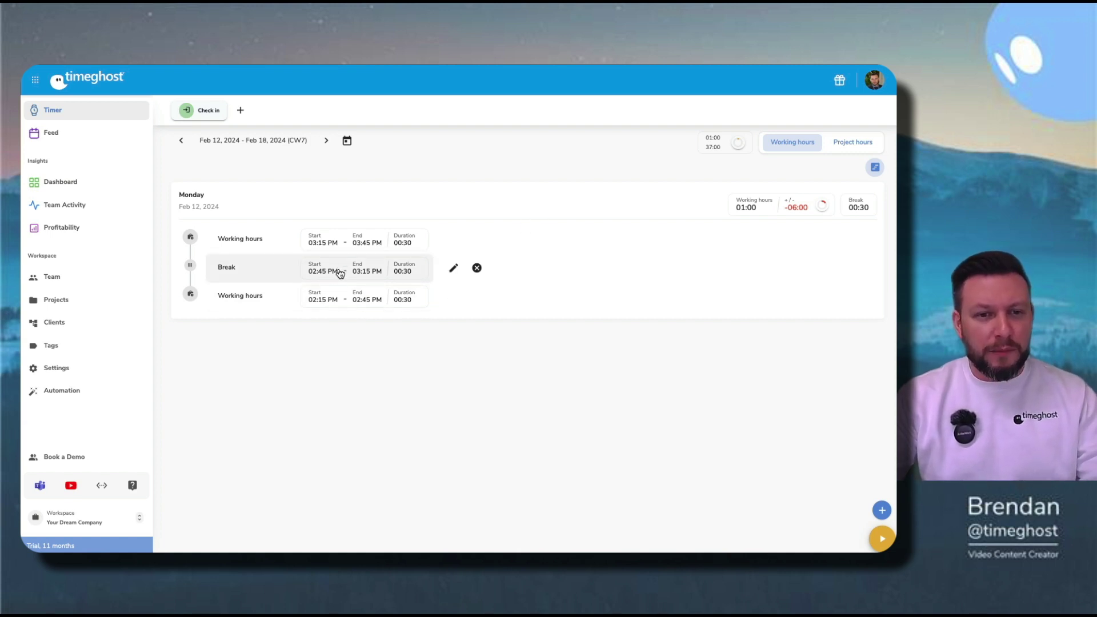
{"action": "mouse_move", "coordinate": [336, 240]}
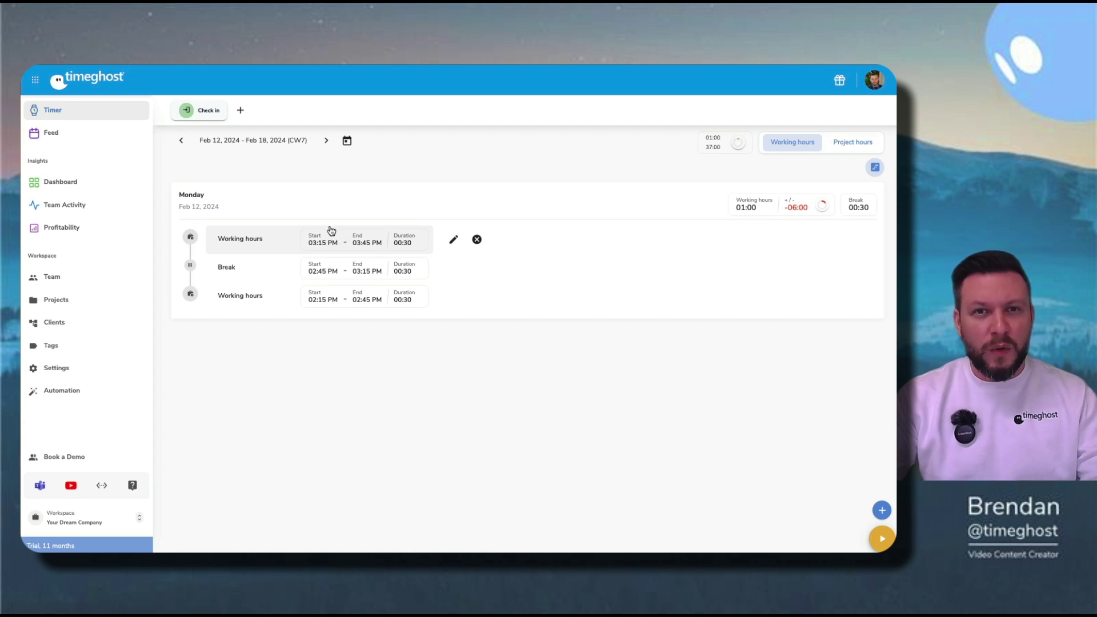
Step: Check in for Tuesday Feb 13 and pause to begin a break
{"action": "left_click", "coordinate": [199, 113]}
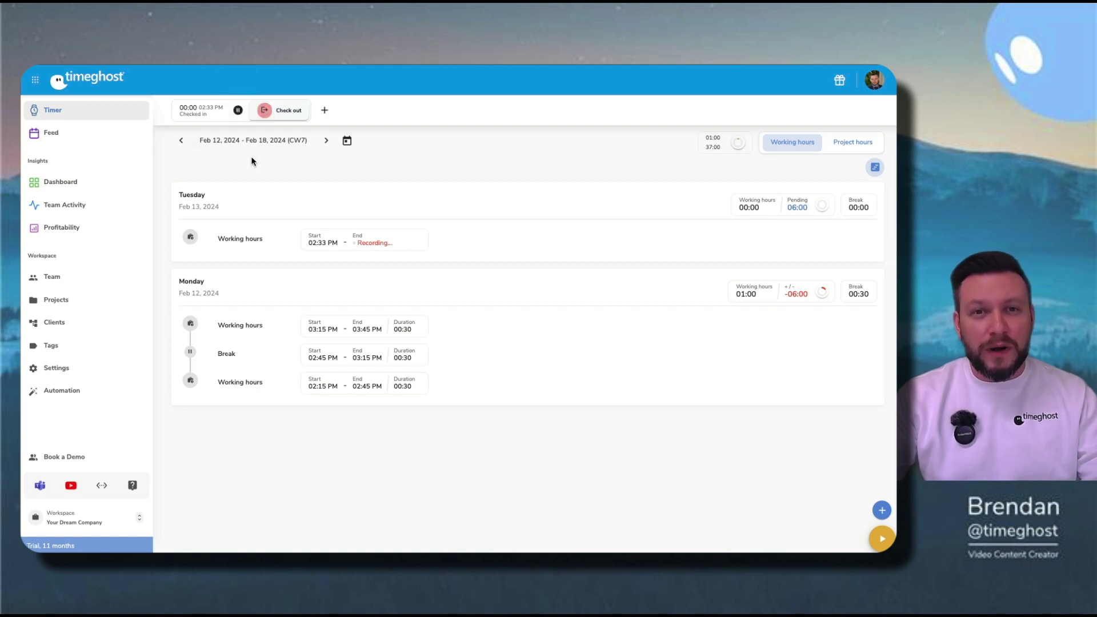
{"action": "left_click", "coordinate": [238, 111]}
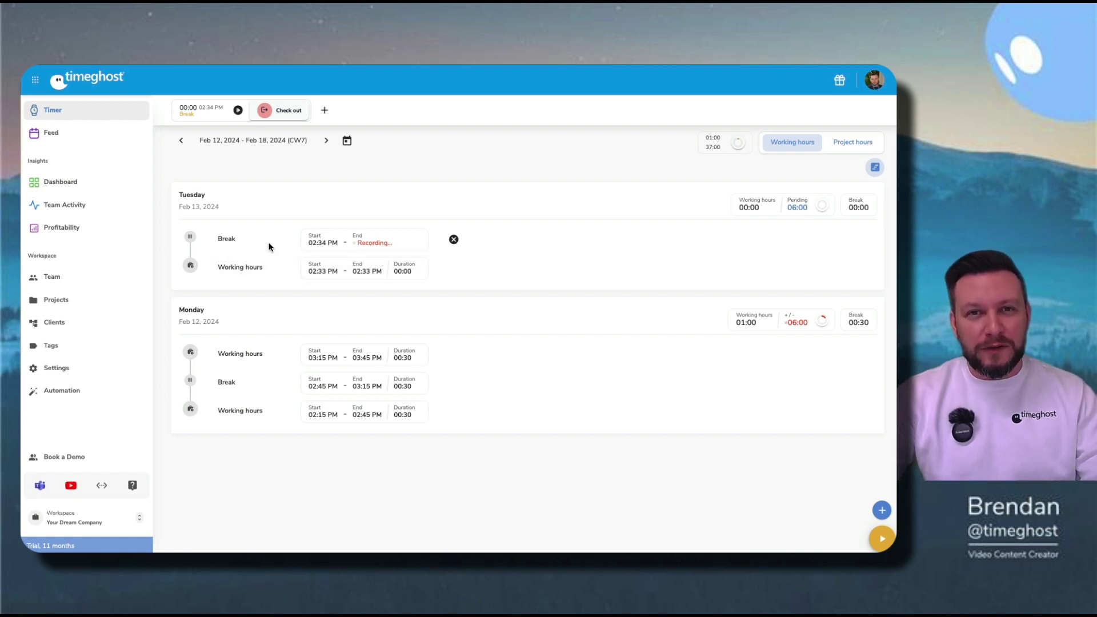
{"action": "left_click", "coordinate": [324, 110]}
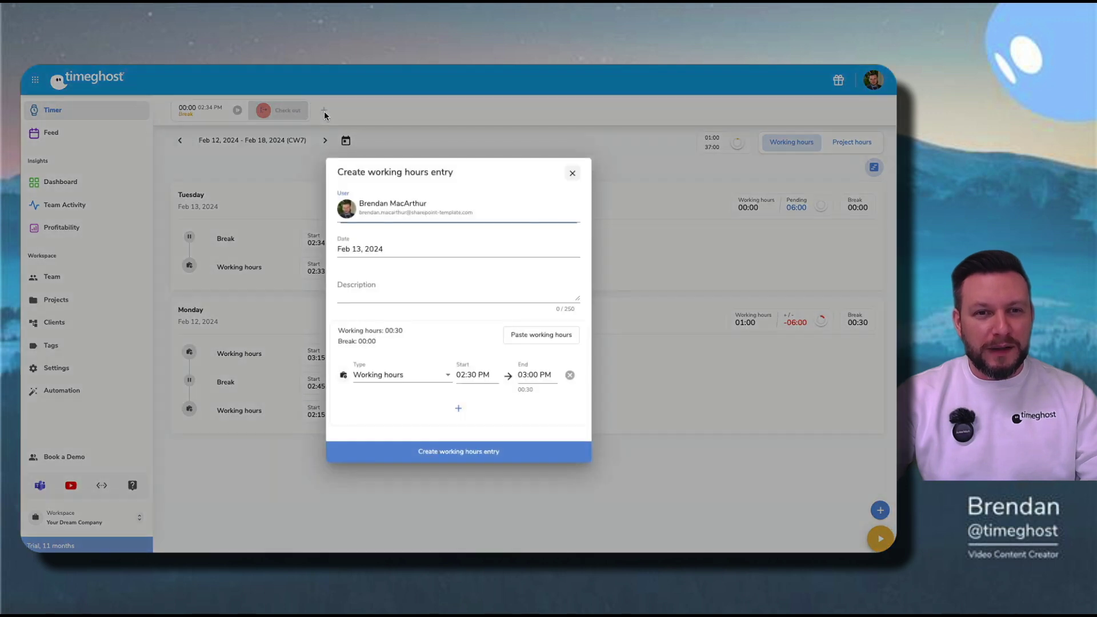
Step: Create an 8-hour Absence entry on Feb 14 from 08:00 AM to 04:00 PM
{"action": "left_click", "coordinate": [419, 375]}
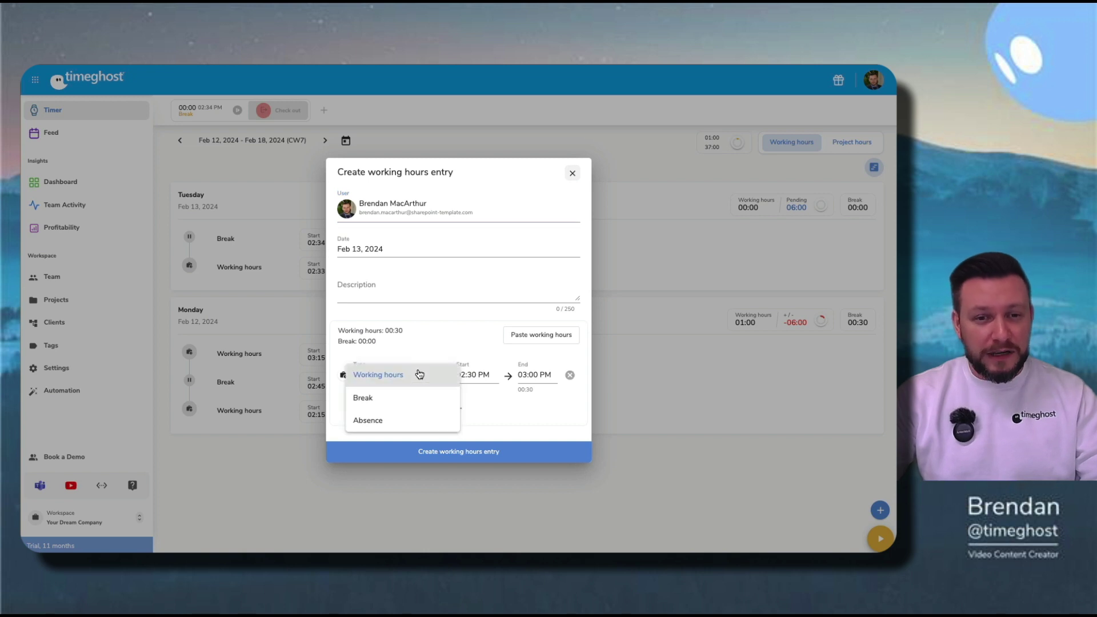
{"action": "left_click", "coordinate": [402, 421]}
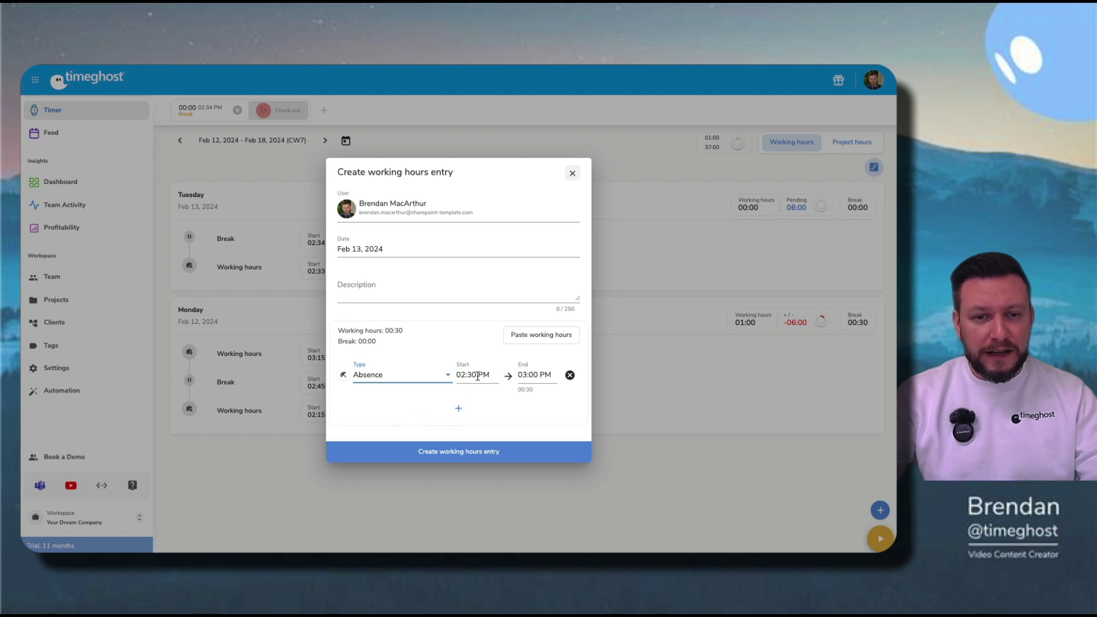
{"action": "left_click", "coordinate": [387, 249]}
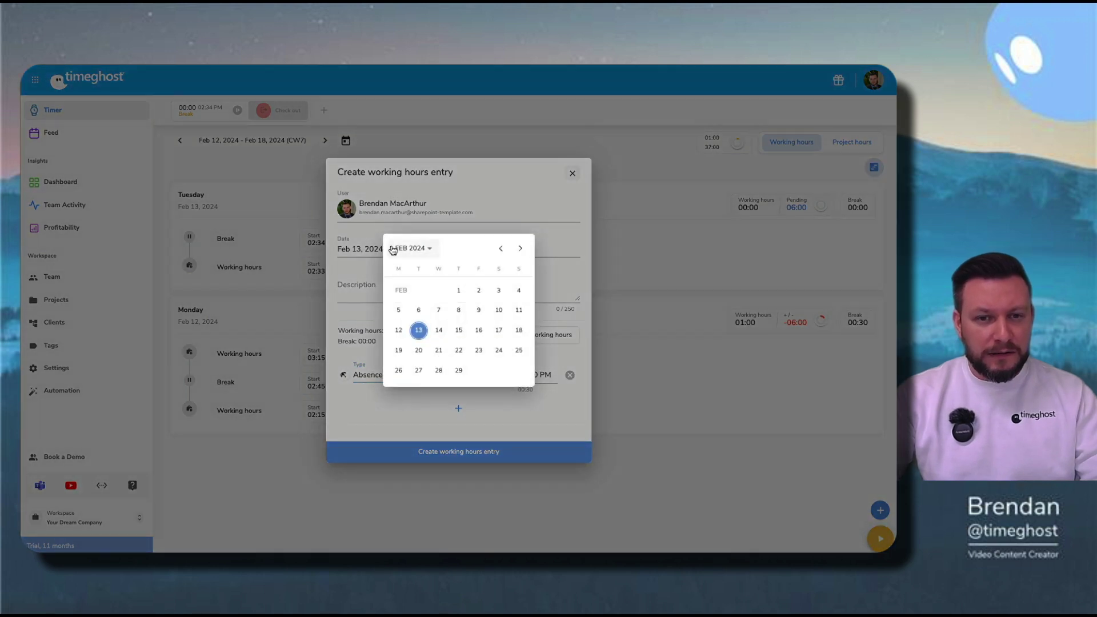
{"action": "left_click", "coordinate": [439, 331]}
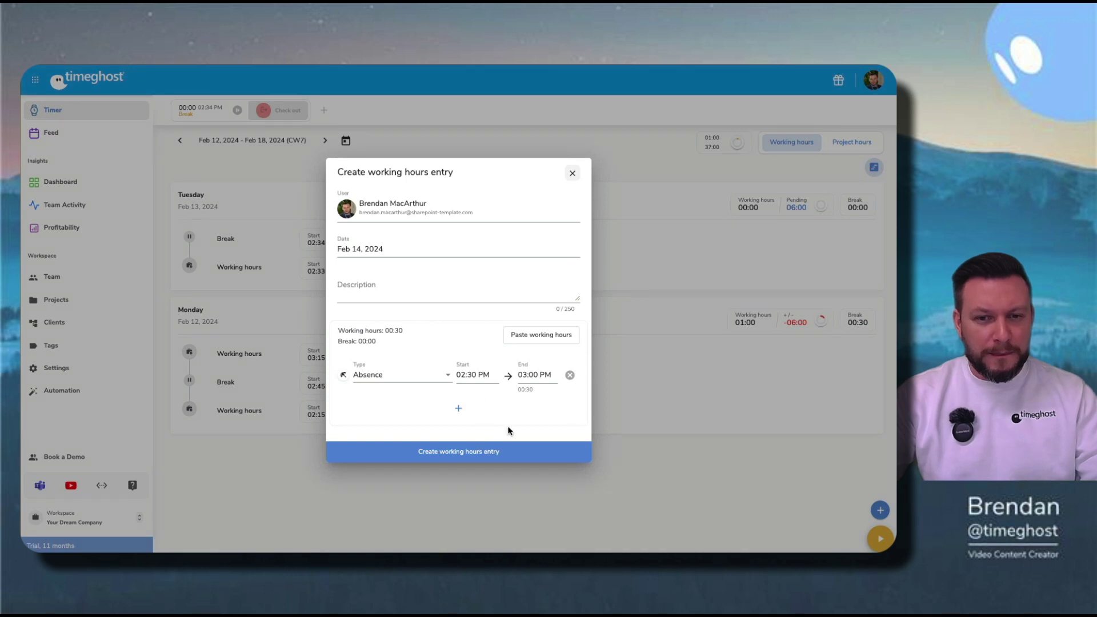
{"action": "left_click", "coordinate": [470, 374]}
{"action": "type", "text": "8"}
{"action": "key", "text": "Tab"}
{"action": "type", "text": "12"}
{"action": "key", "text": "BackSpace"}
{"action": "key", "text": "BackSpace"}
{"action": "type", "text": "4pm"}
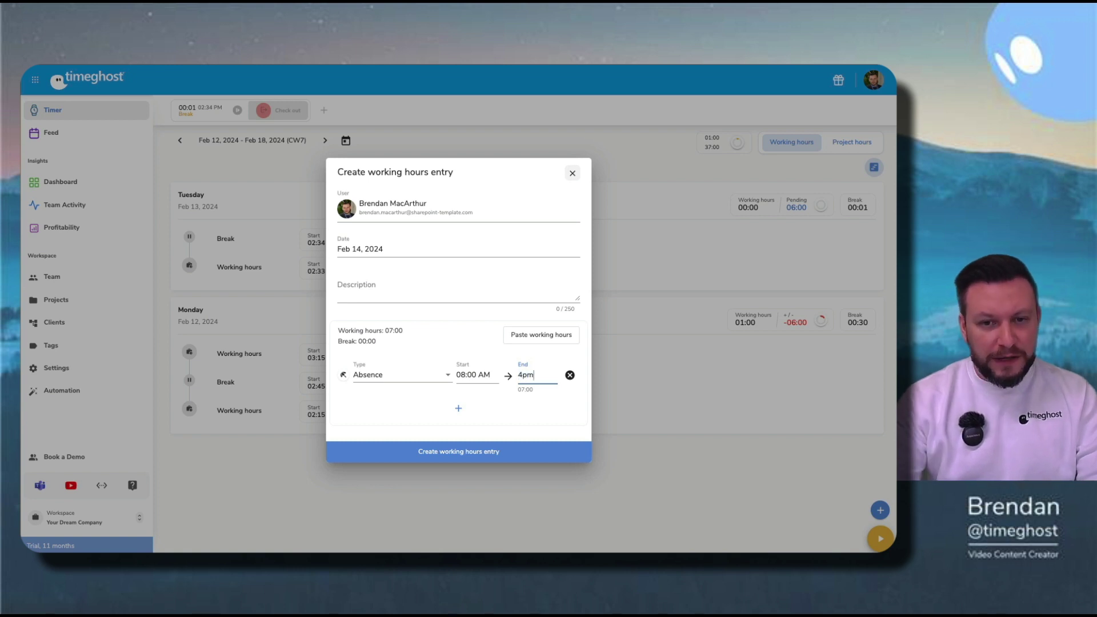
{"action": "left_click", "coordinate": [472, 452]}
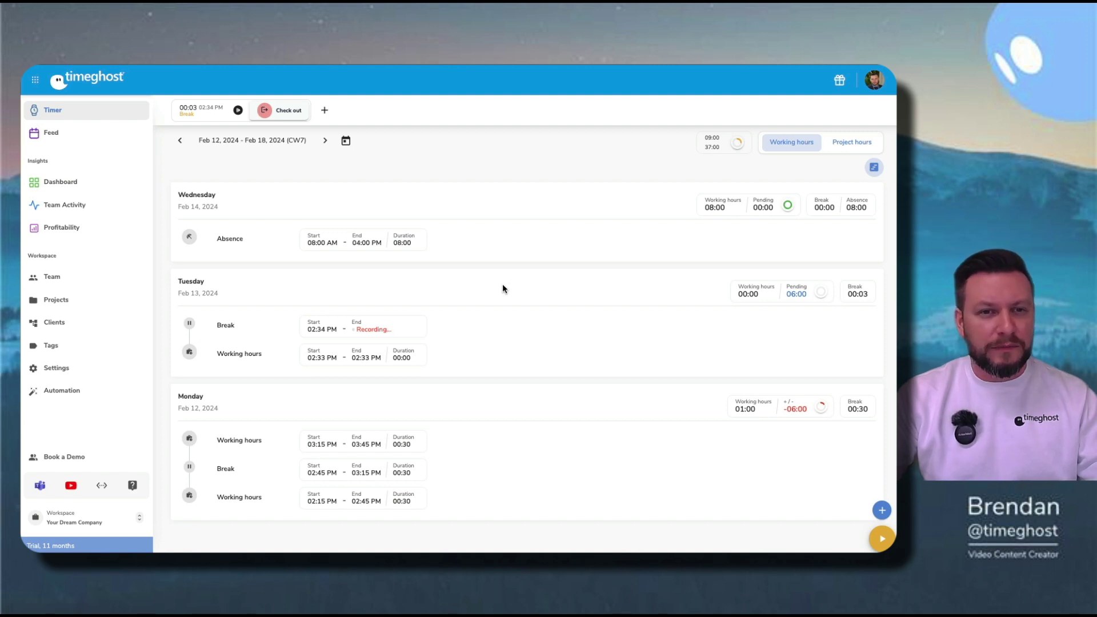
Step: Add a Feb 15 entry by pasting the copied pattern: 08:00–12:00, break, 01:00–05:00 PM
{"action": "left_click", "coordinate": [325, 112]}
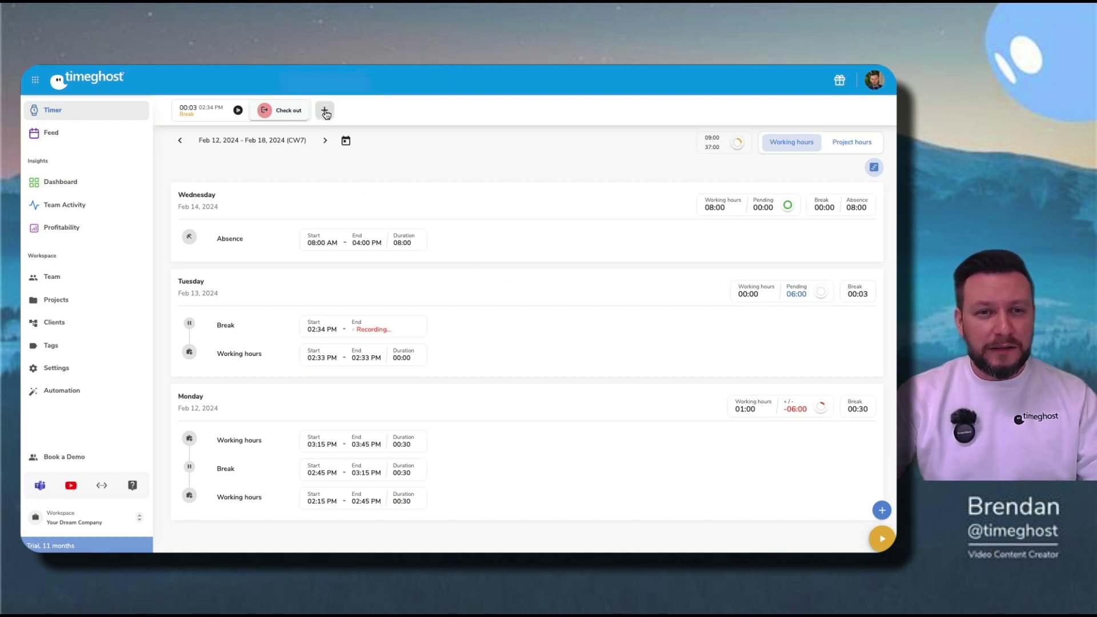
{"action": "left_click", "coordinate": [428, 249]}
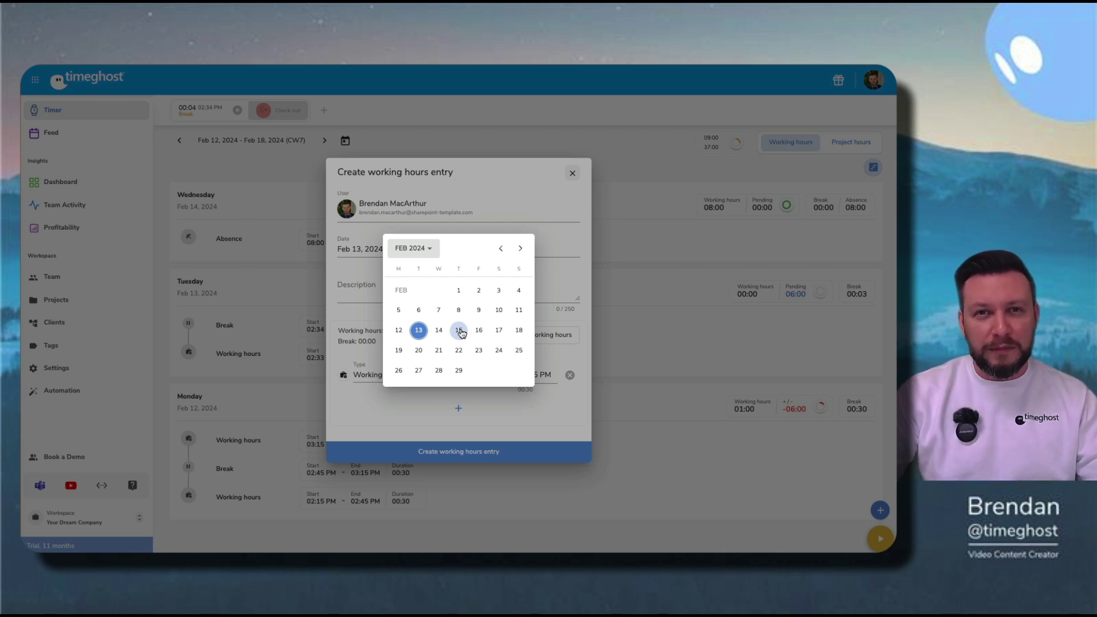
{"action": "left_click", "coordinate": [459, 331]}
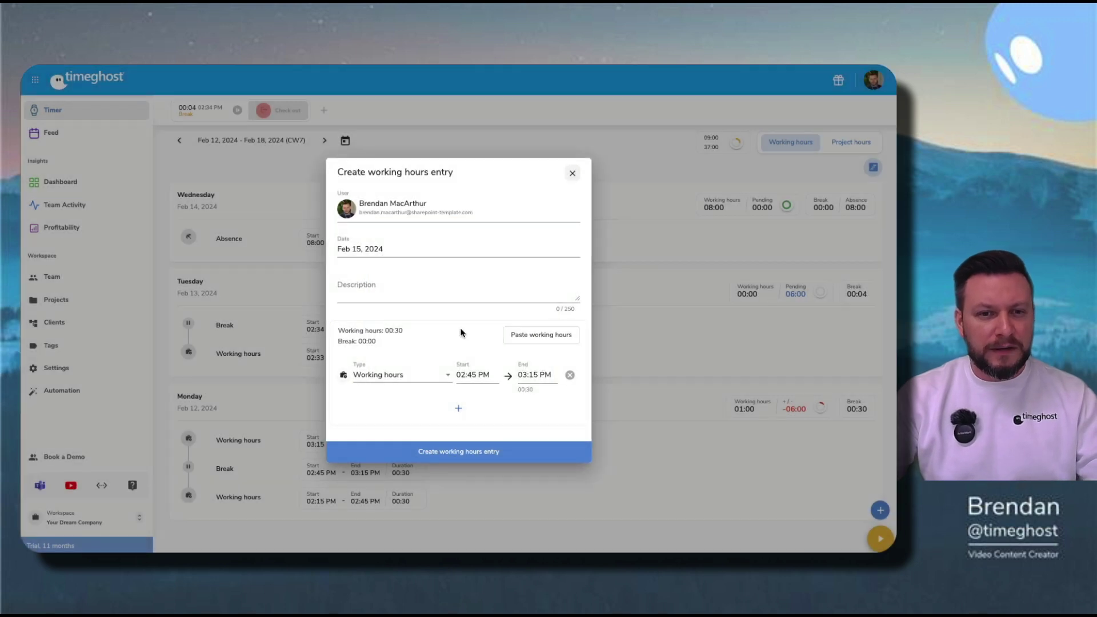
{"action": "left_click", "coordinate": [534, 336]}
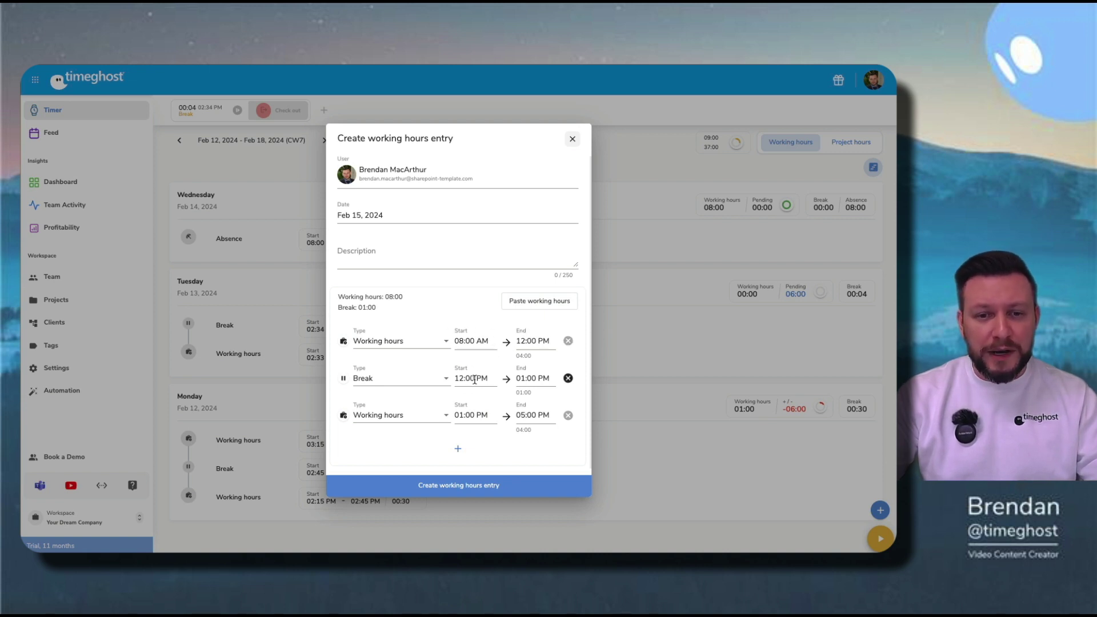
{"action": "left_click", "coordinate": [494, 485]}
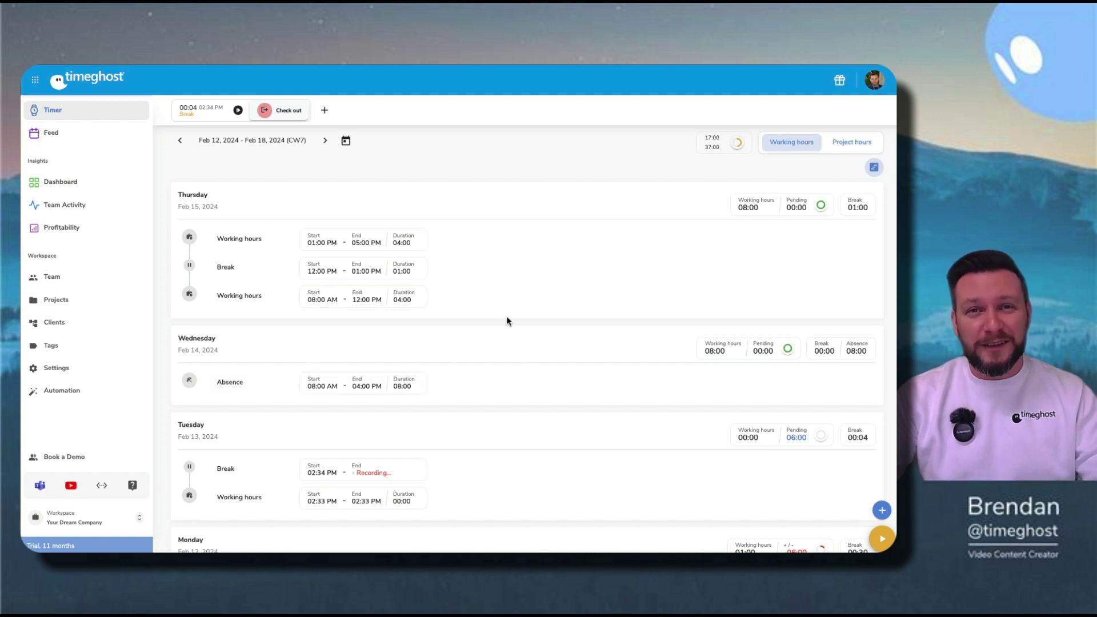
Step: Check out, closing Tuesday's running break at 02:39 PM
{"action": "left_click", "coordinate": [282, 115]}
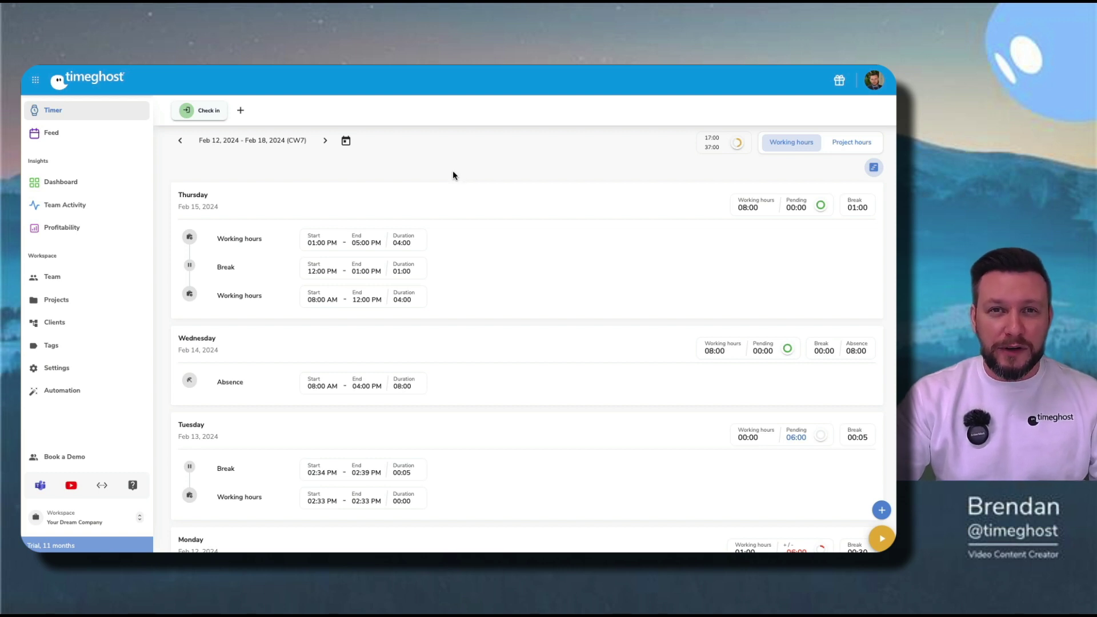
Step: Create an Absence entry for another team member on Feb 16, 08:00 AM to 04:00 PM
{"action": "left_click", "coordinate": [240, 111]}
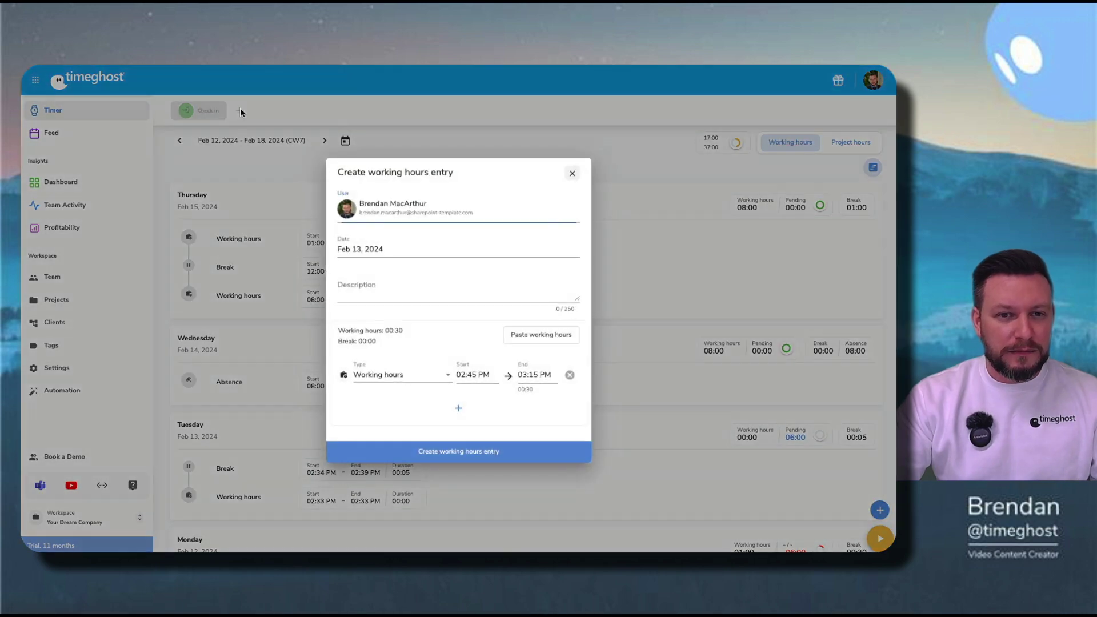
{"action": "left_click", "coordinate": [436, 209]}
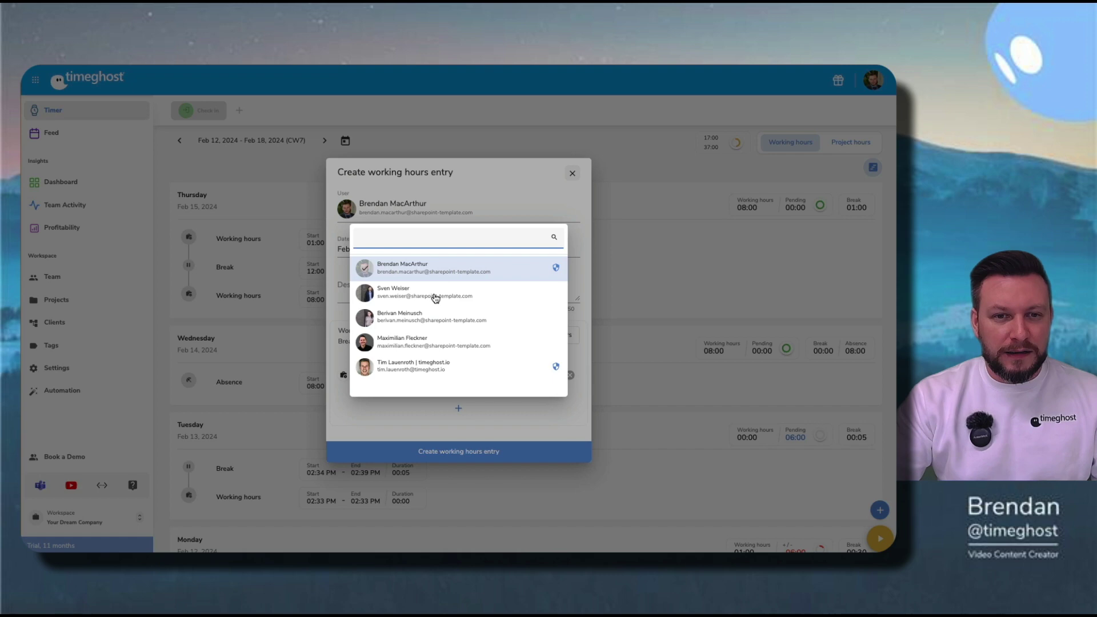
{"action": "left_click", "coordinate": [435, 294]}
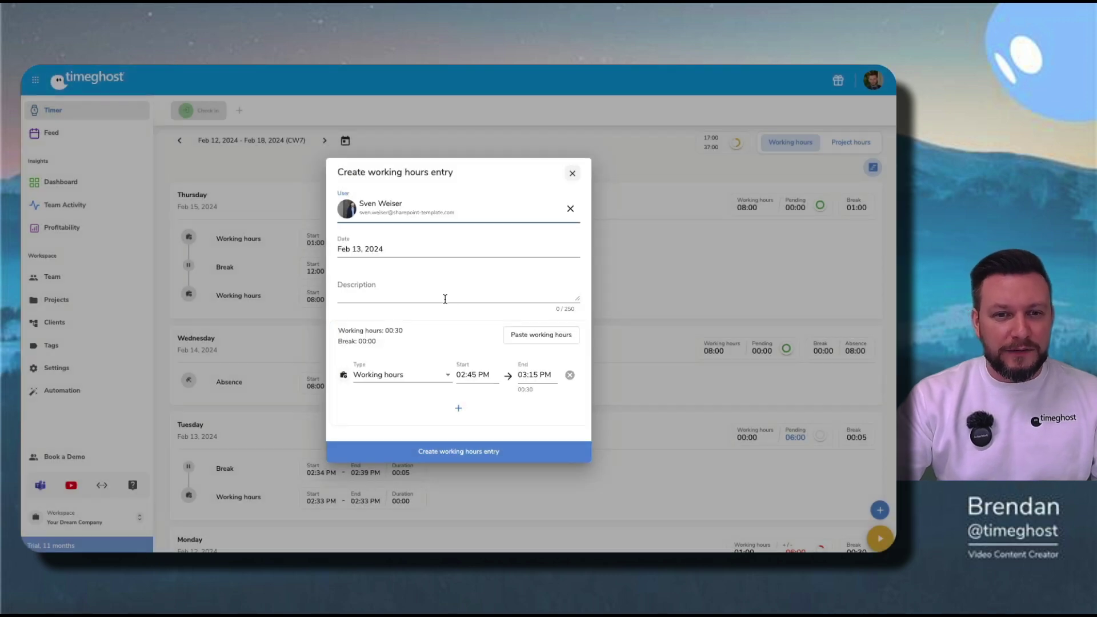
{"action": "left_click", "coordinate": [394, 255]}
{"action": "left_click", "coordinate": [394, 255]}
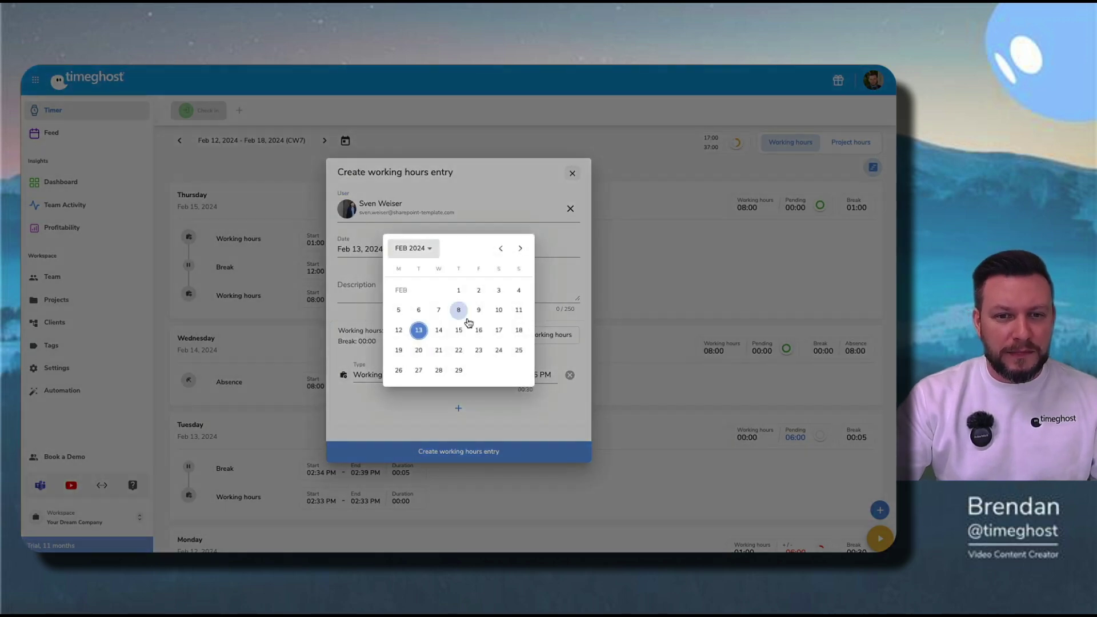
{"action": "left_click", "coordinate": [478, 327]}
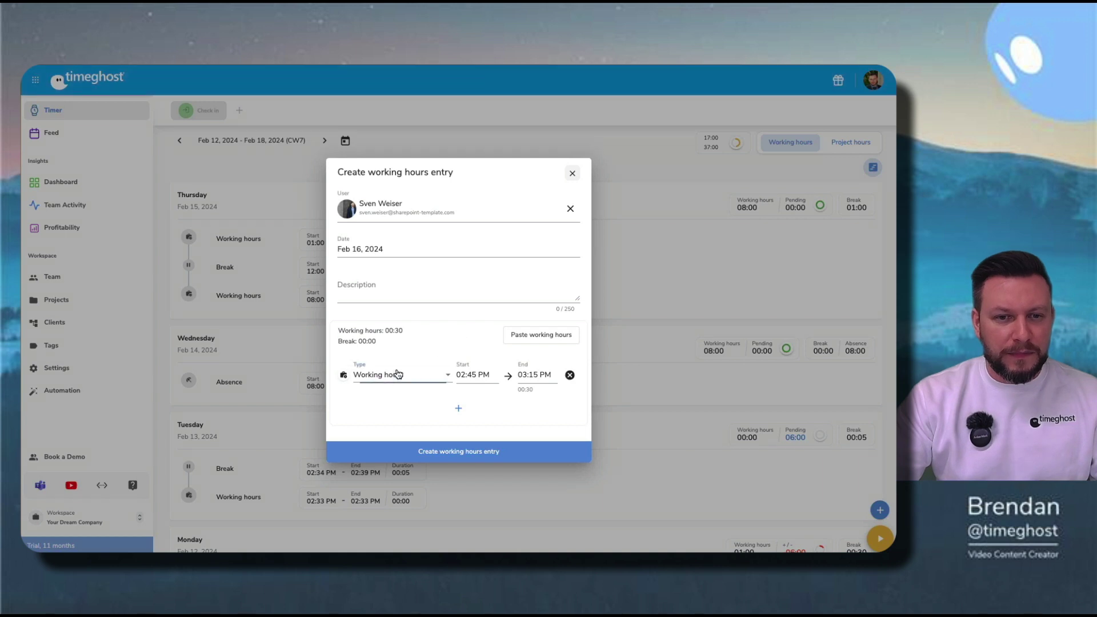
{"action": "left_click", "coordinate": [397, 375]}
{"action": "left_click", "coordinate": [393, 417]}
{"action": "left_click", "coordinate": [481, 367]}
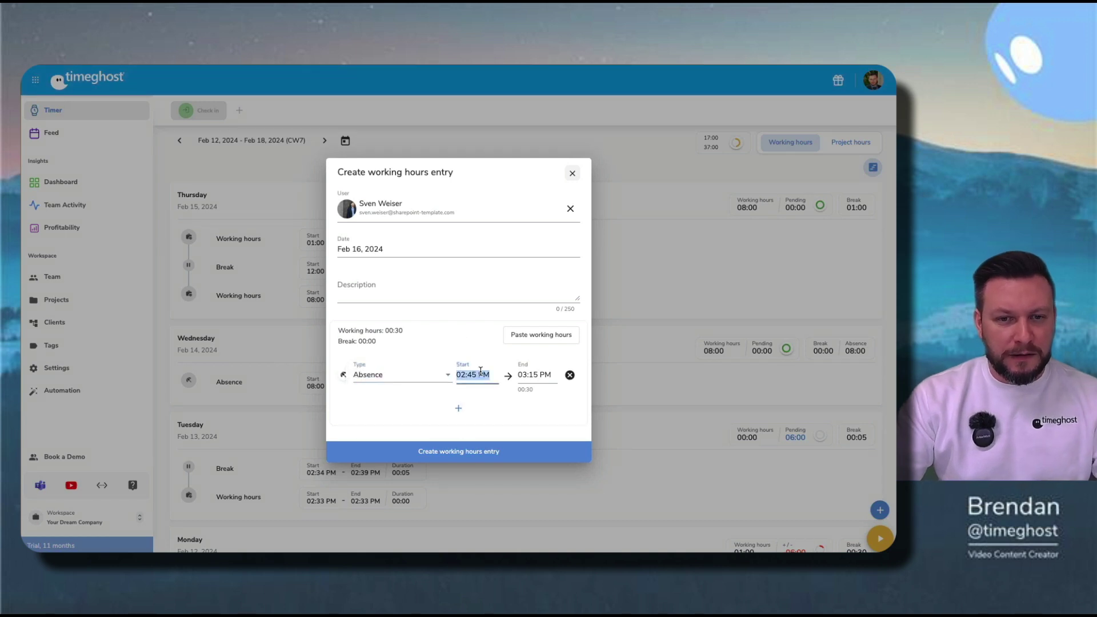
{"action": "type", "text": "8am"}
{"action": "key", "text": "Tab"}
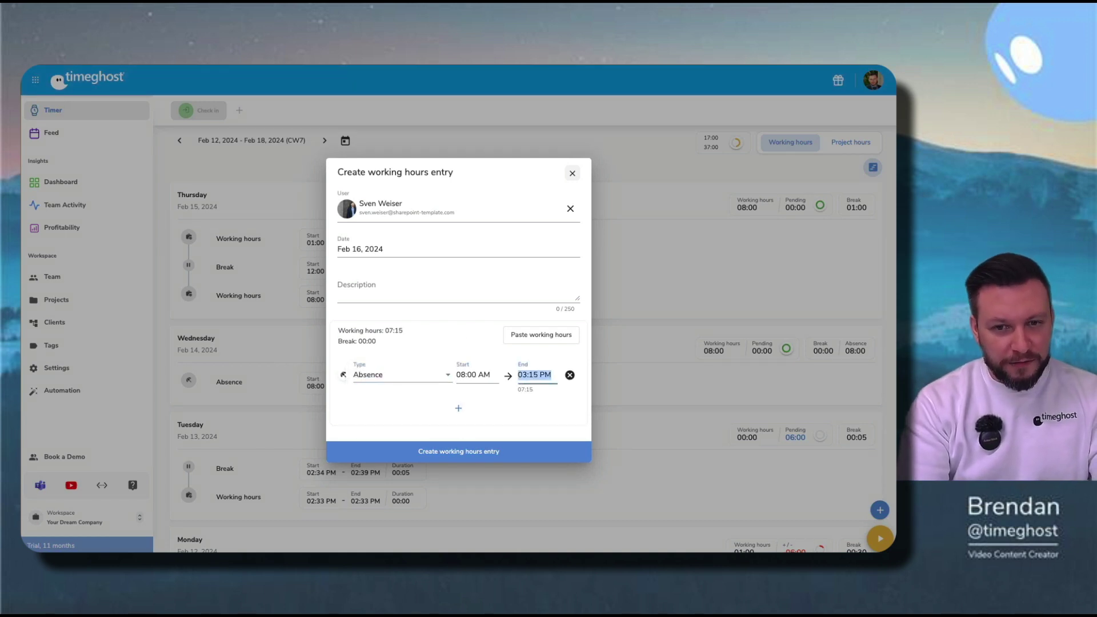
{"action": "type", "text": "4p"}
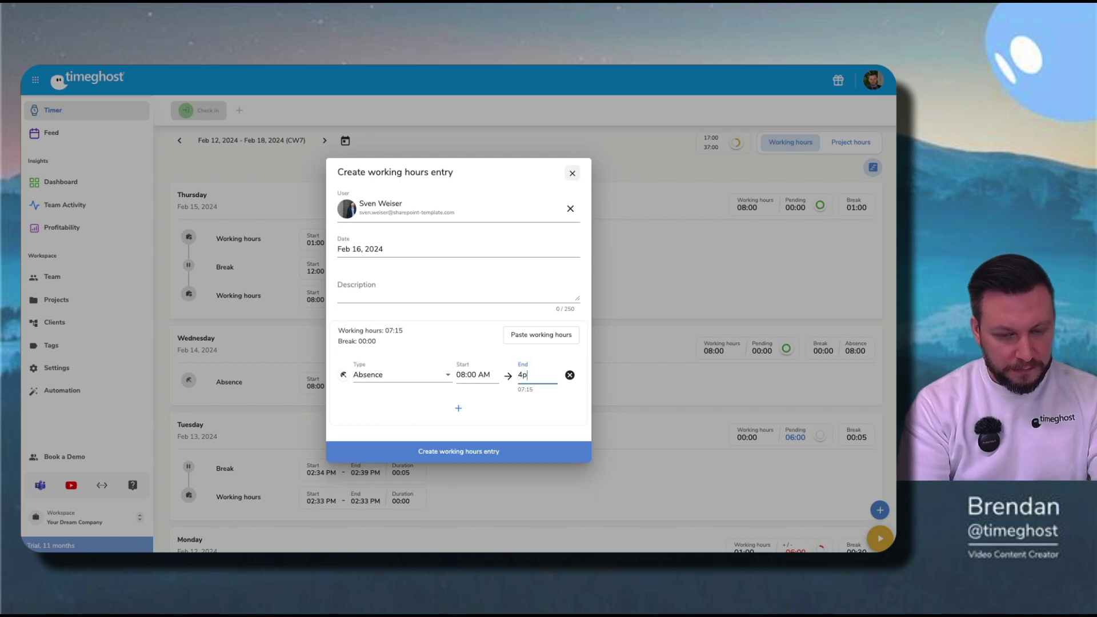
{"action": "type", "text": "m"}
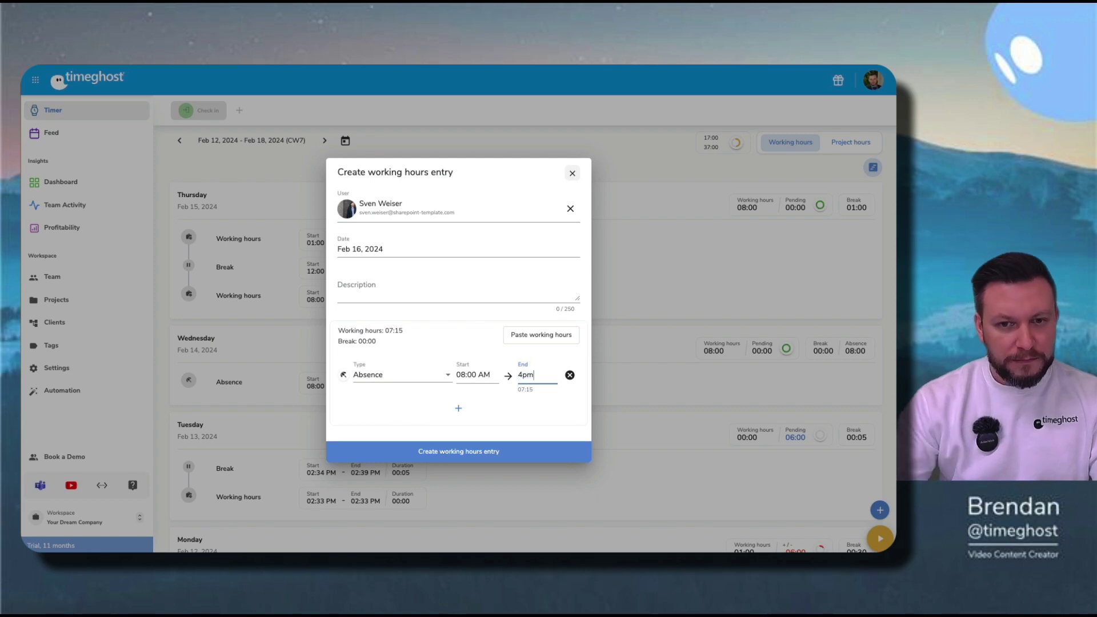
{"action": "left_click", "coordinate": [490, 452]}
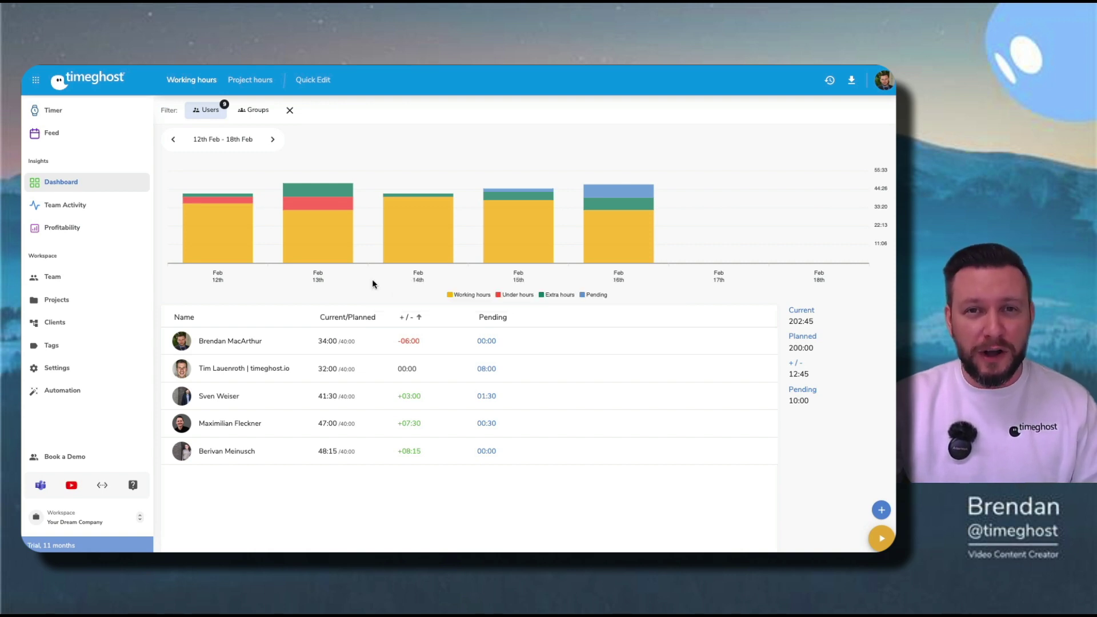
Step: Toggle off Working hours so the chart shows only under hours, extra hours and pending
{"action": "left_click", "coordinate": [464, 295]}
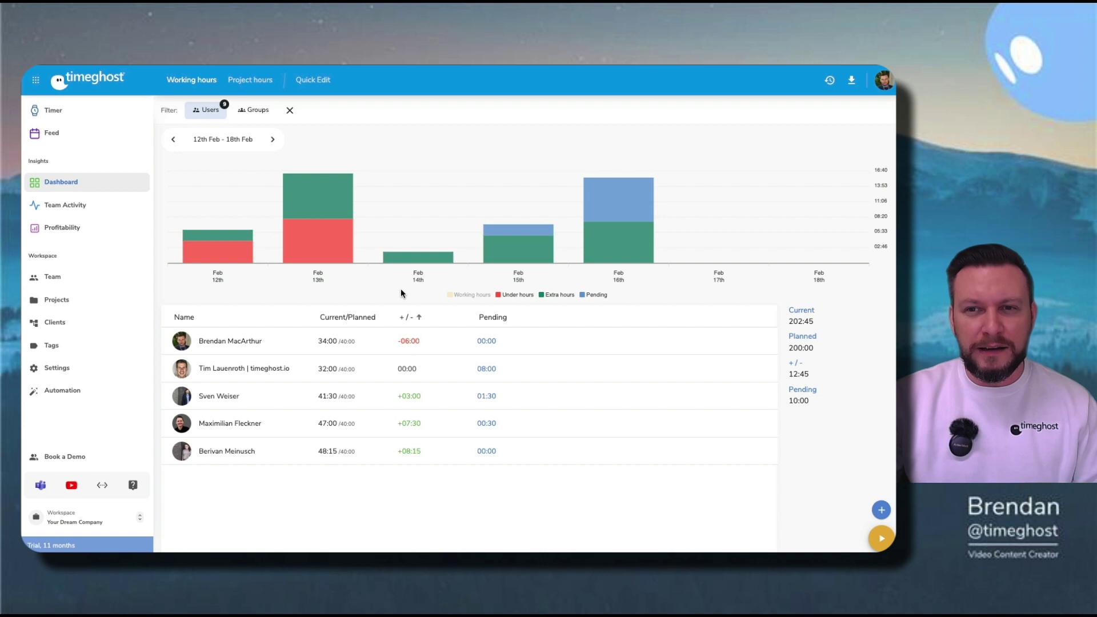
{"action": "left_click", "coordinate": [853, 81]}
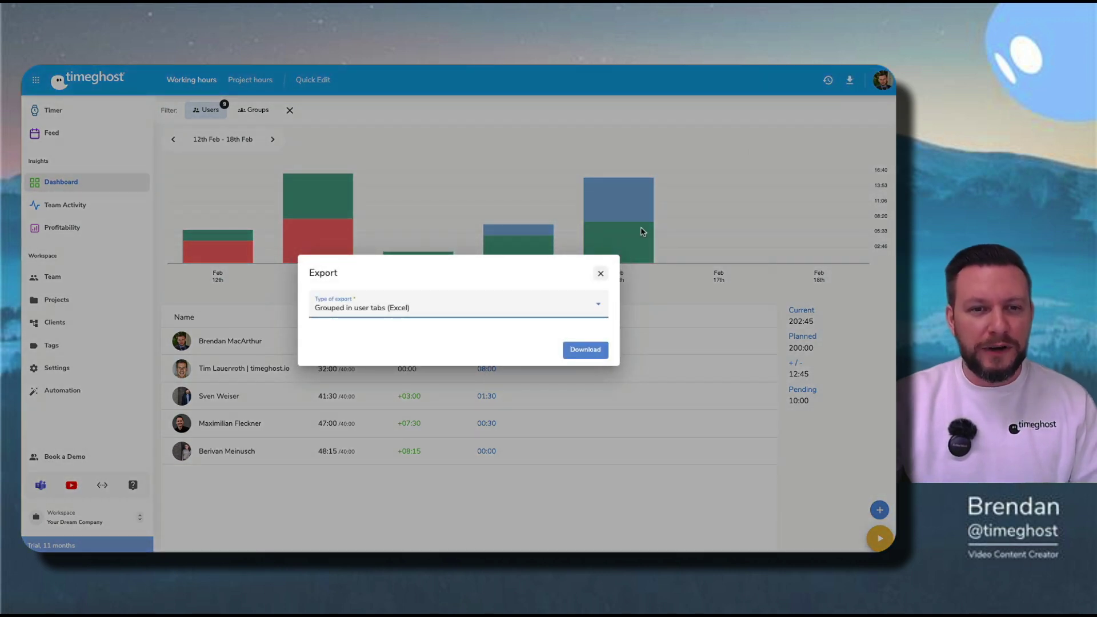
Step: Download the 12–18 Feb export as 'Grouped in user tabs (Excel)'
{"action": "left_click", "coordinate": [475, 309]}
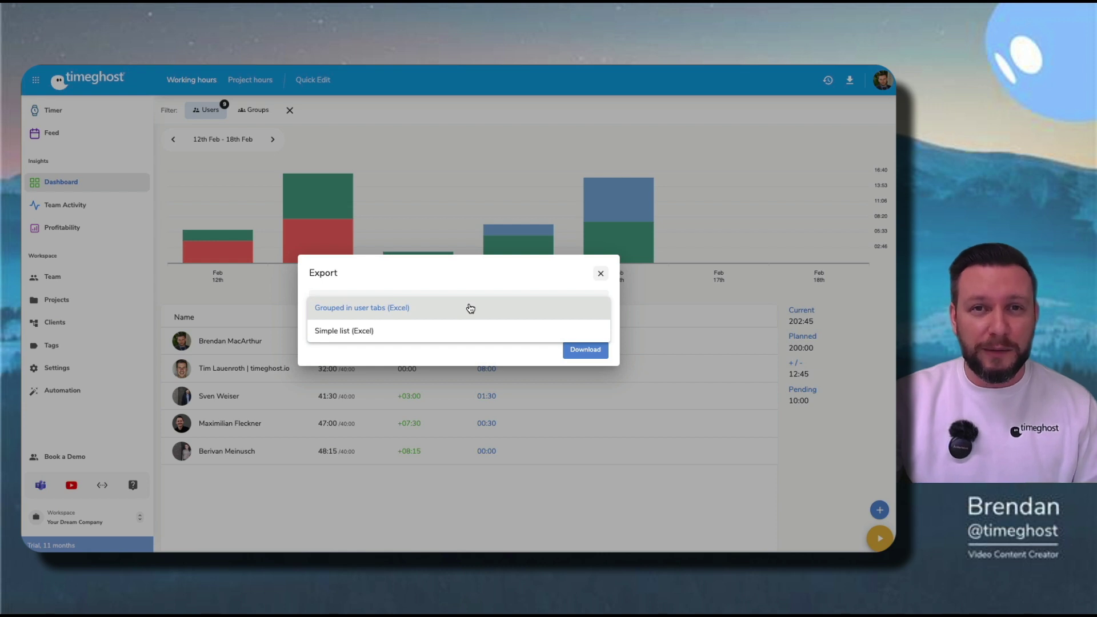
{"action": "left_click", "coordinate": [470, 309]}
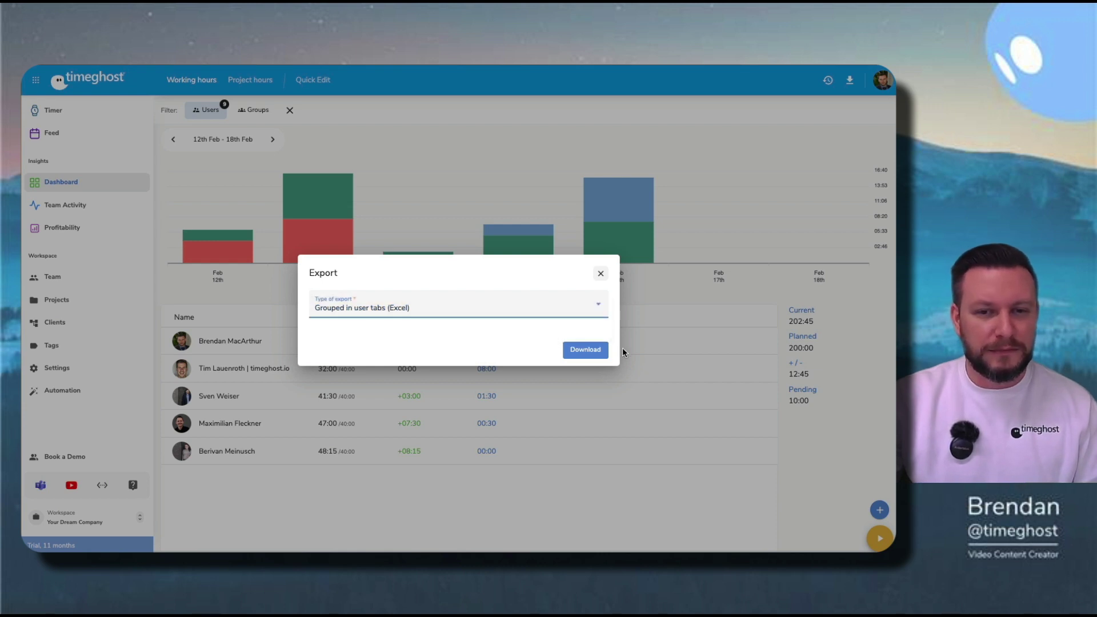
{"action": "left_click", "coordinate": [585, 349]}
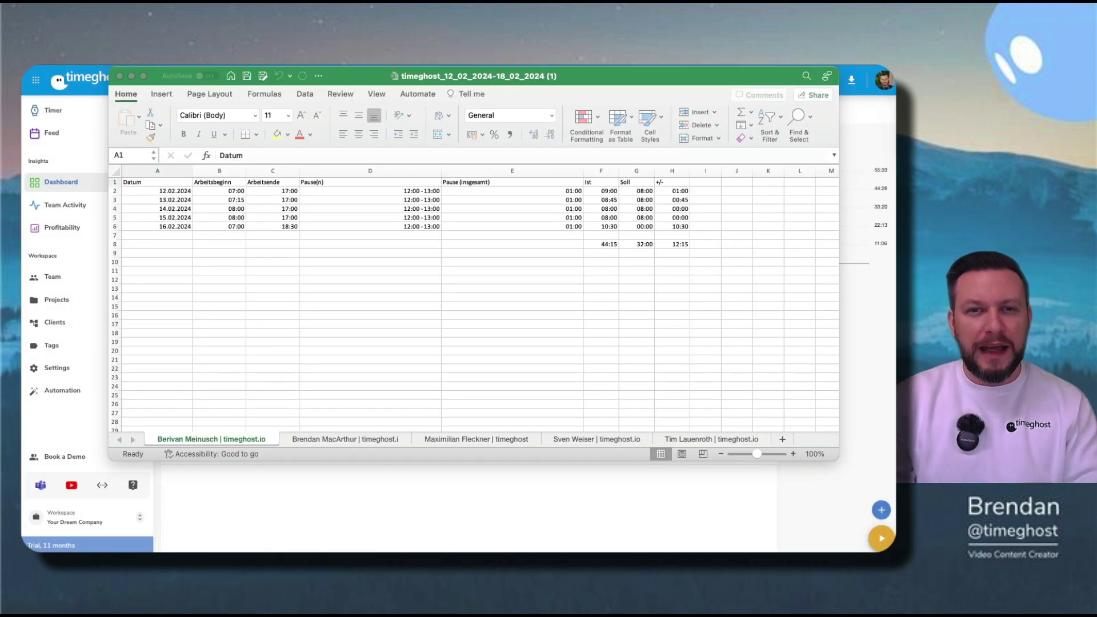